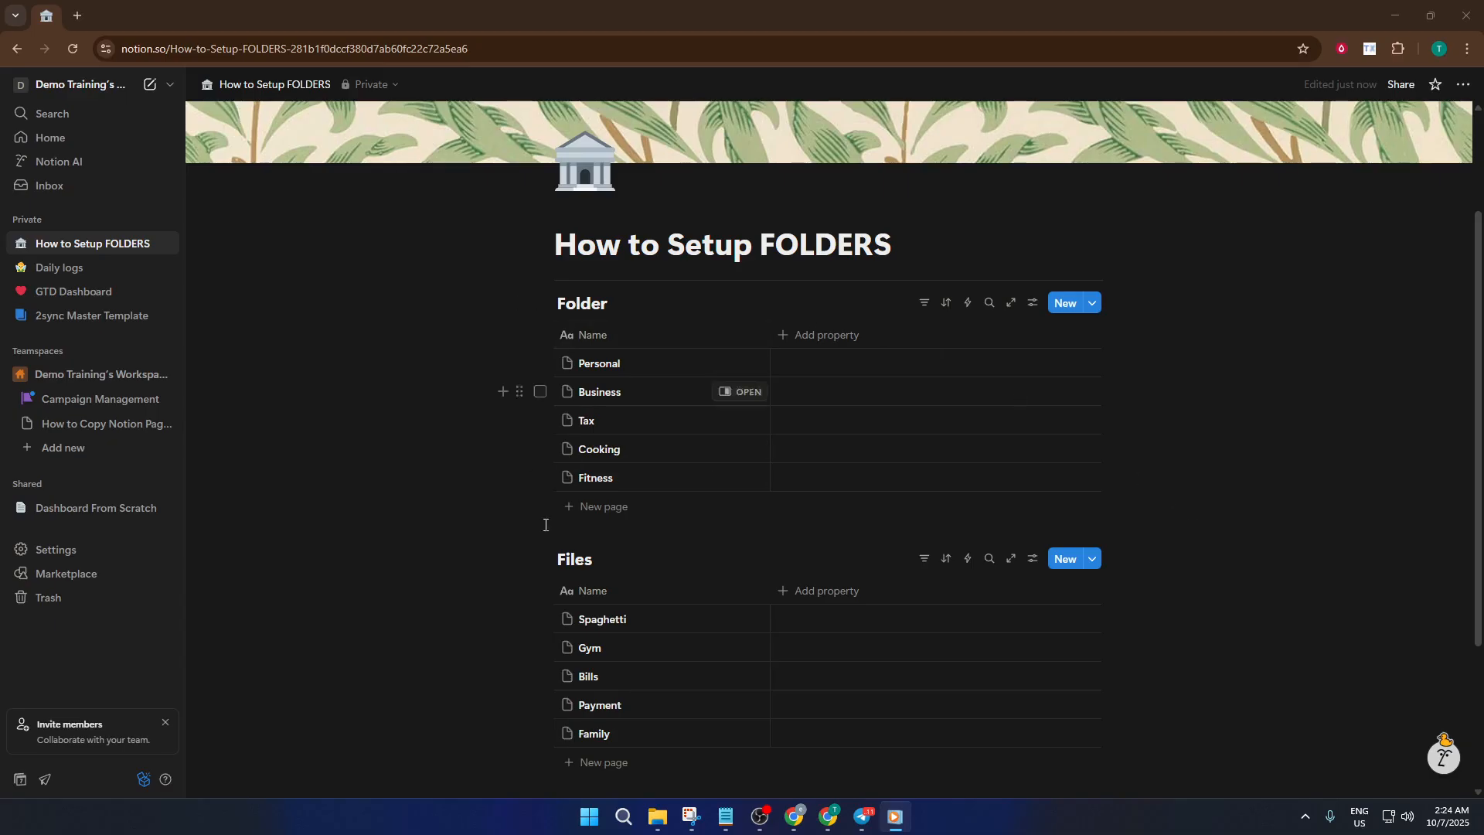
# - Add a relation property named Files to the Folder database, related to the Files database
pyautogui.click(798, 344)
pyautogui.click(799, 344)
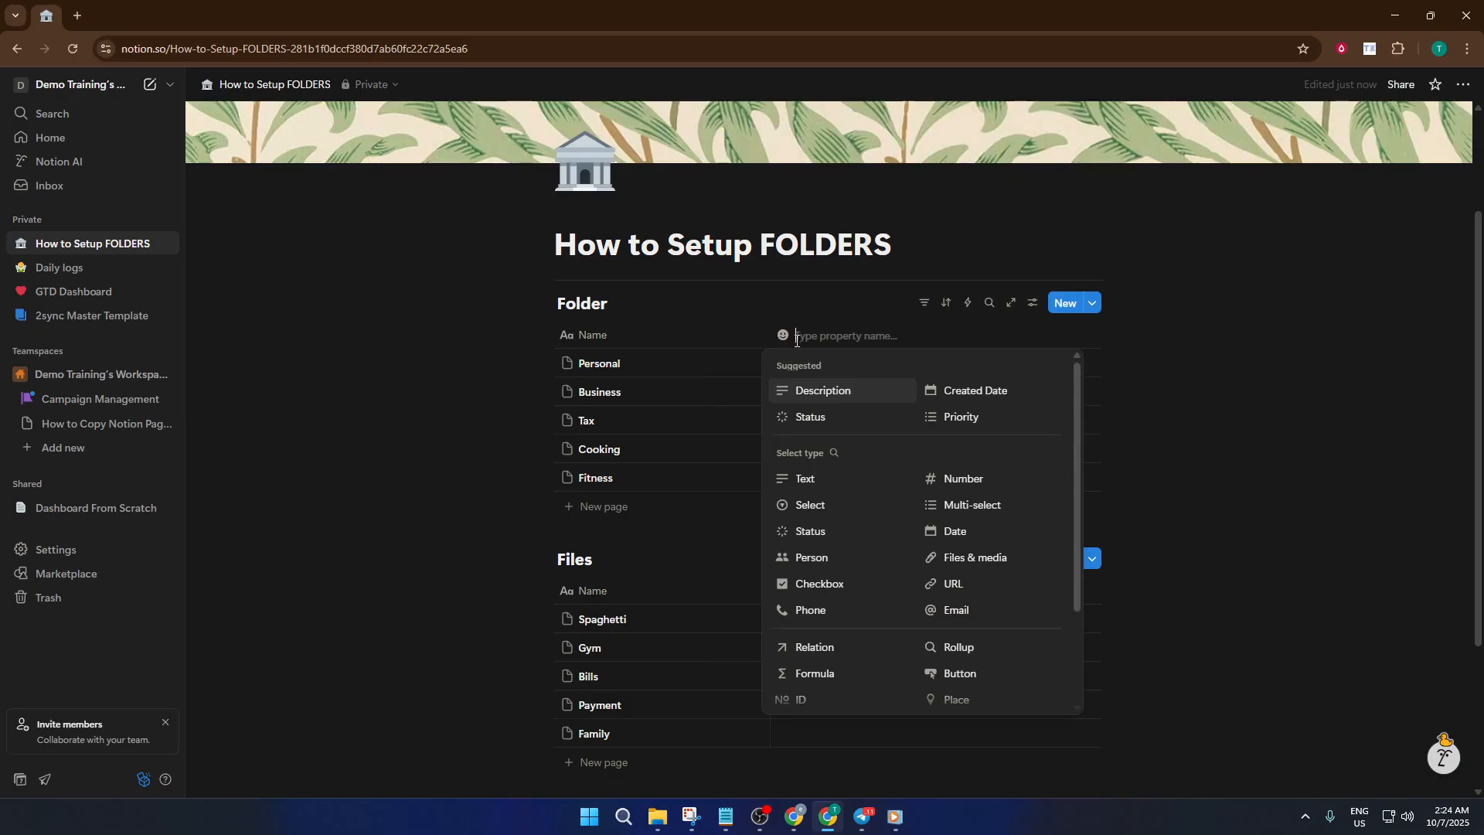
pyautogui.click(832, 649)
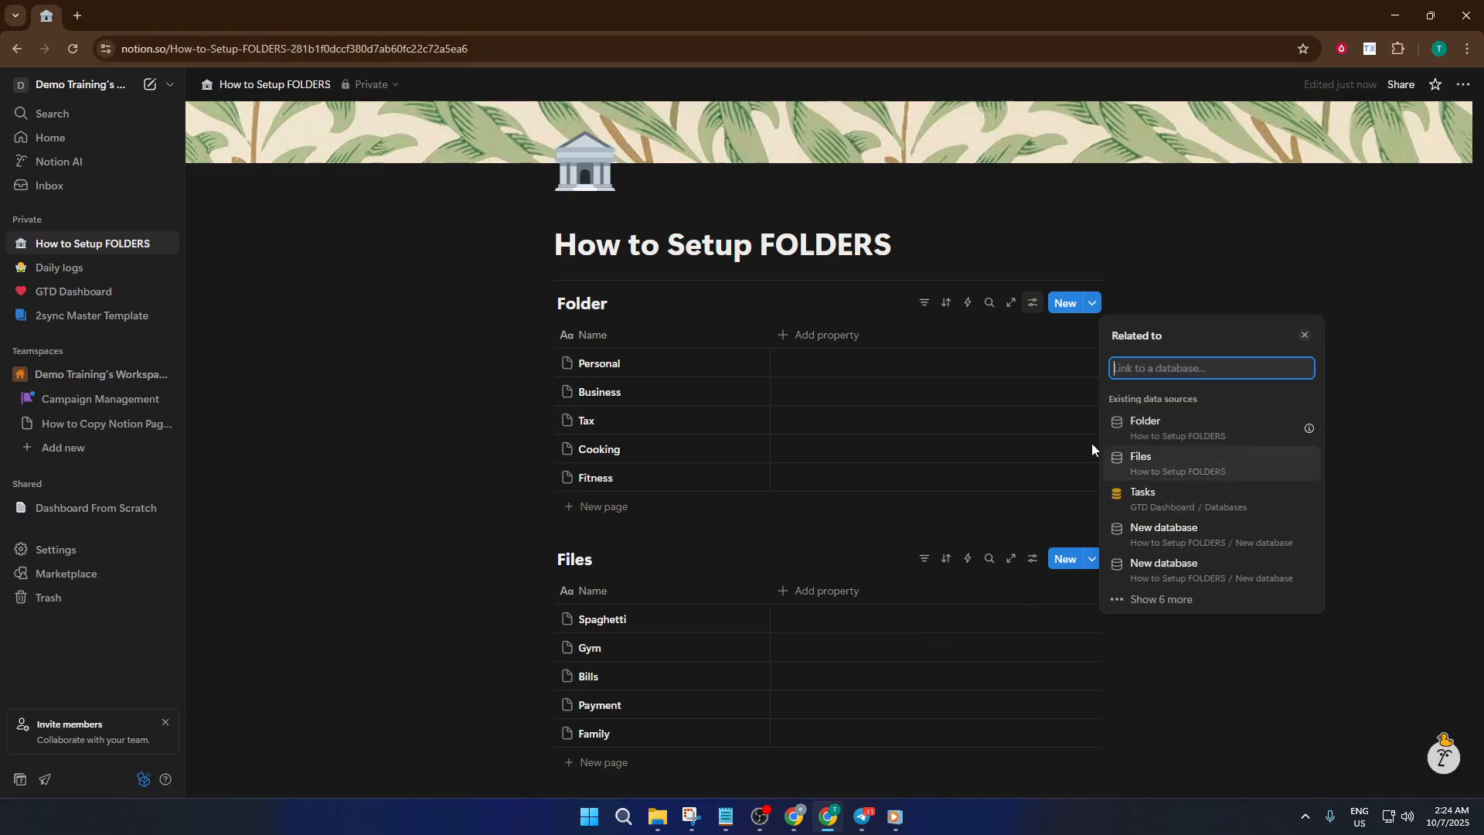
pyautogui.click(1196, 463)
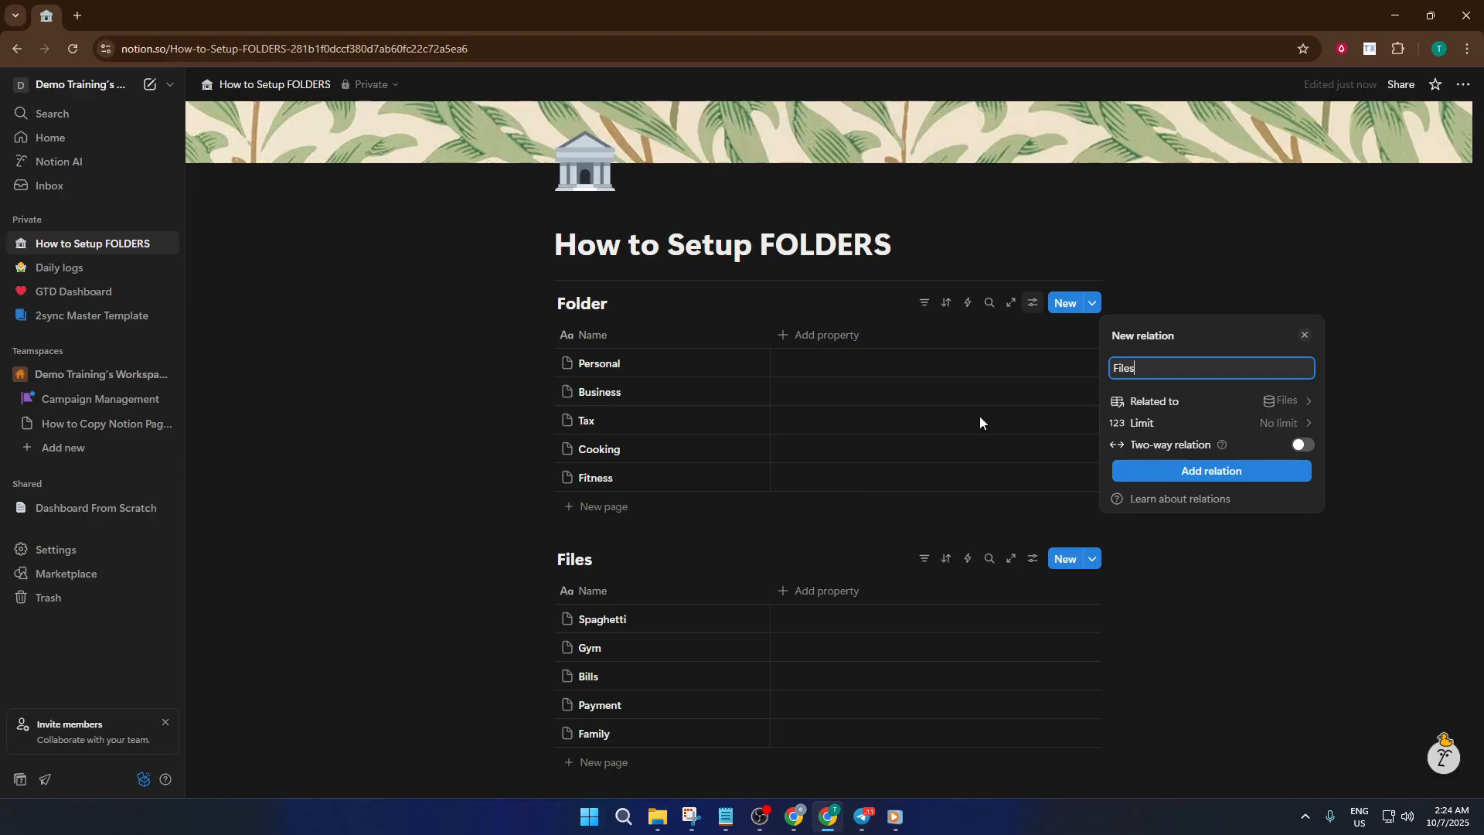
pyautogui.click(1224, 471)
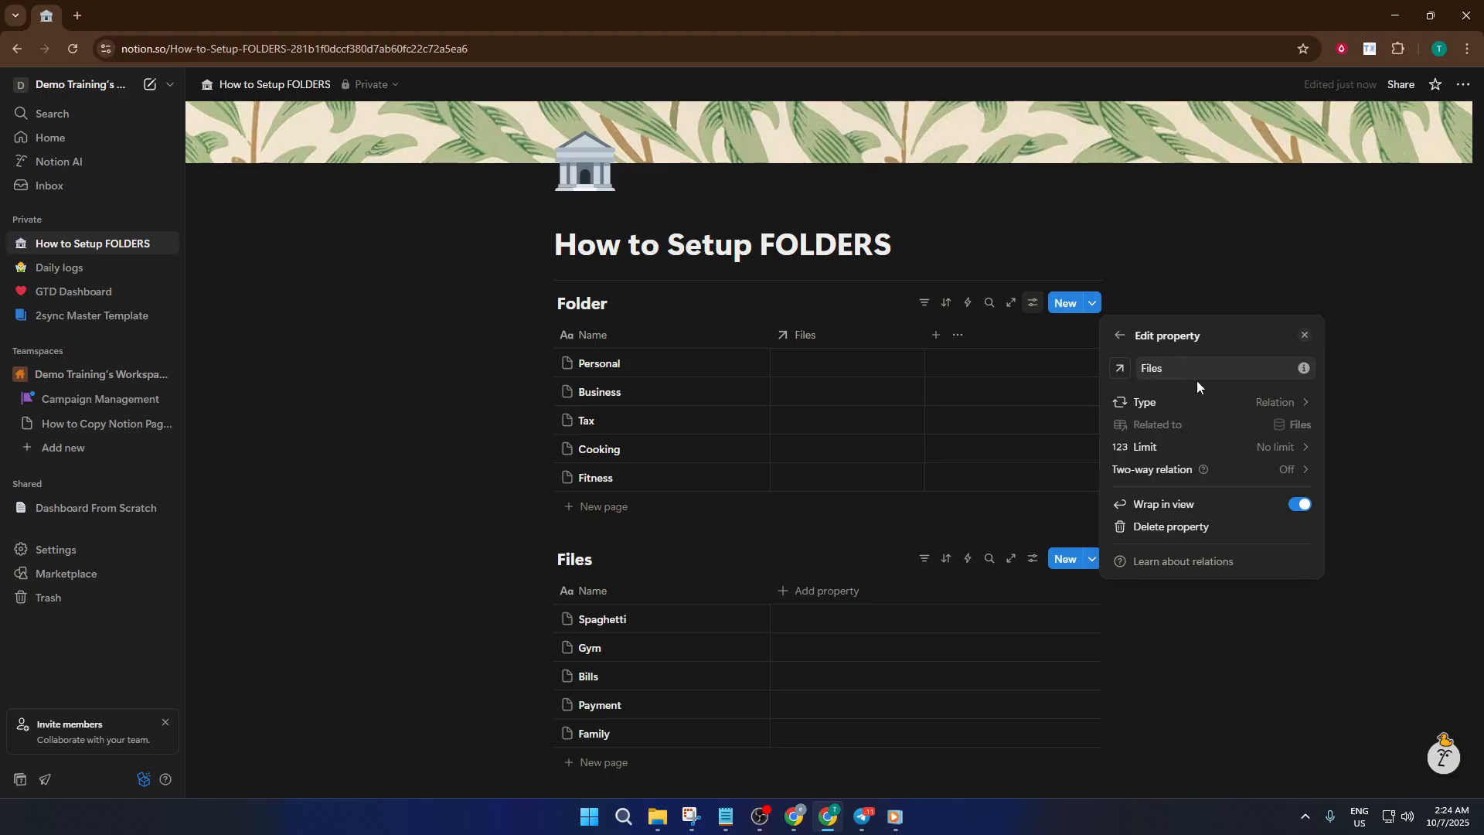
pyautogui.click(883, 335)
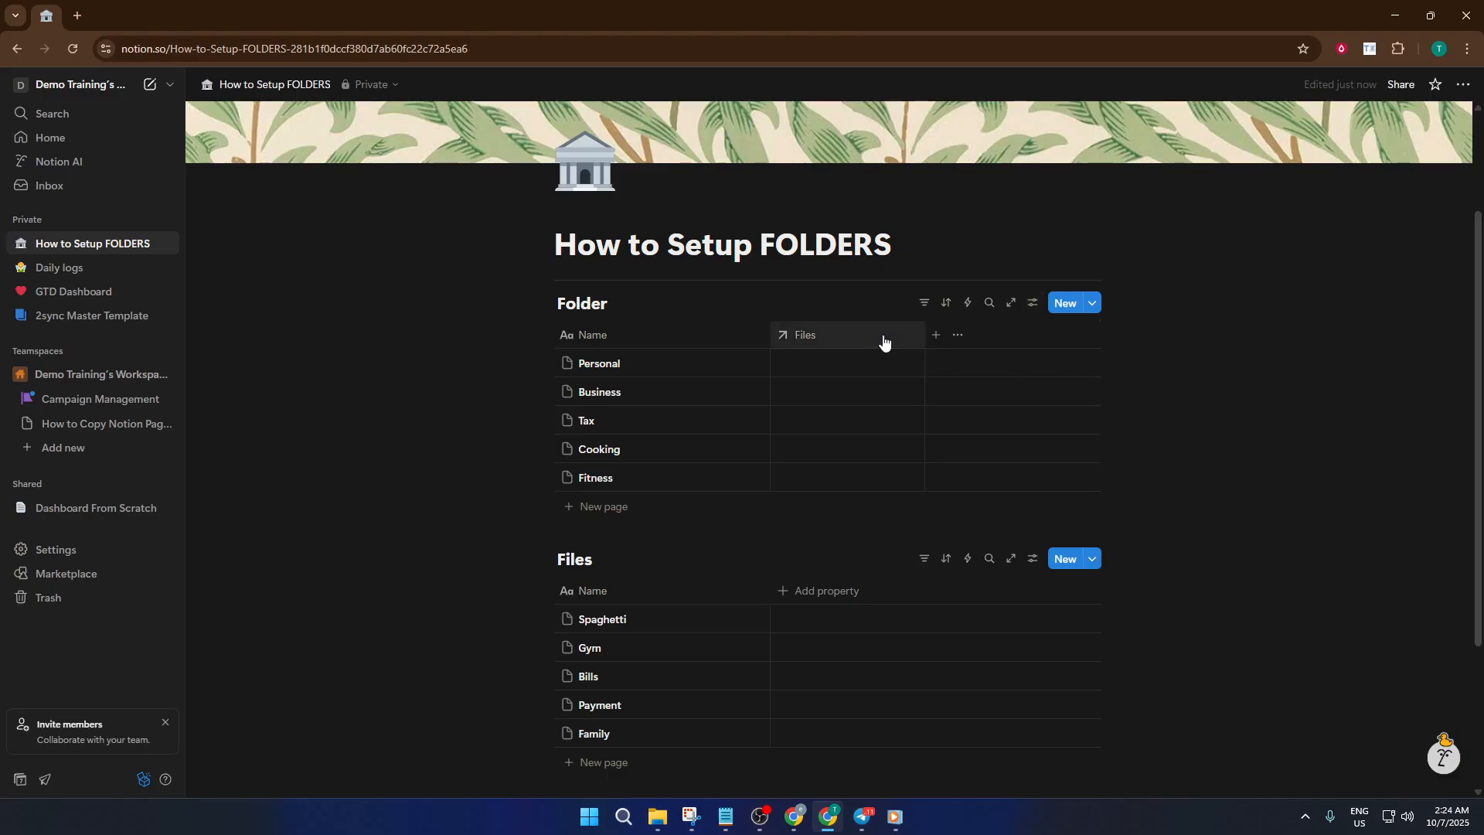
# - Add a relation property named Folder to the Files database, related to the Folder database
pyautogui.scroll(-1, 842, 456)
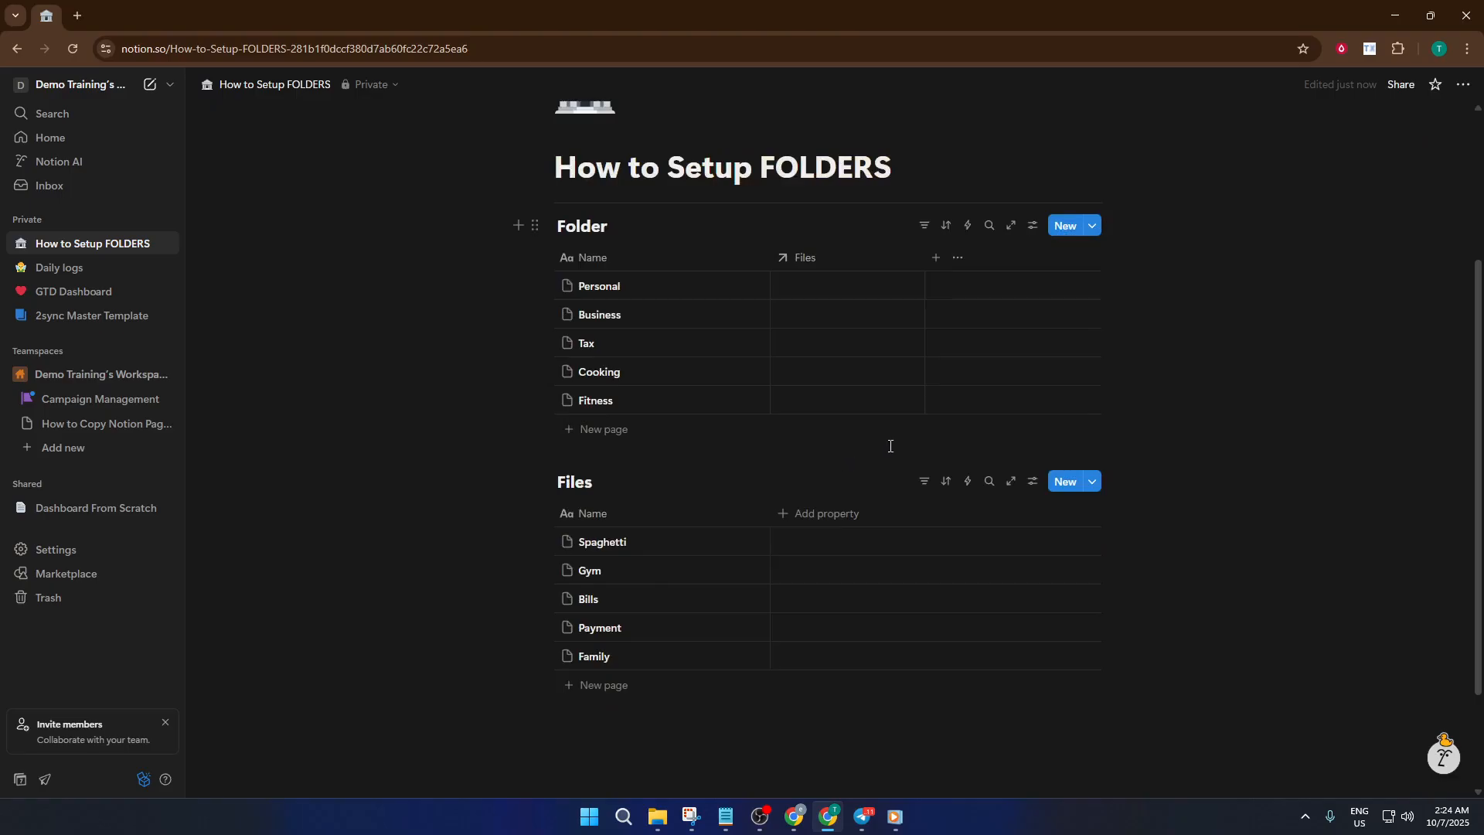
pyautogui.scroll(1, 885, 452)
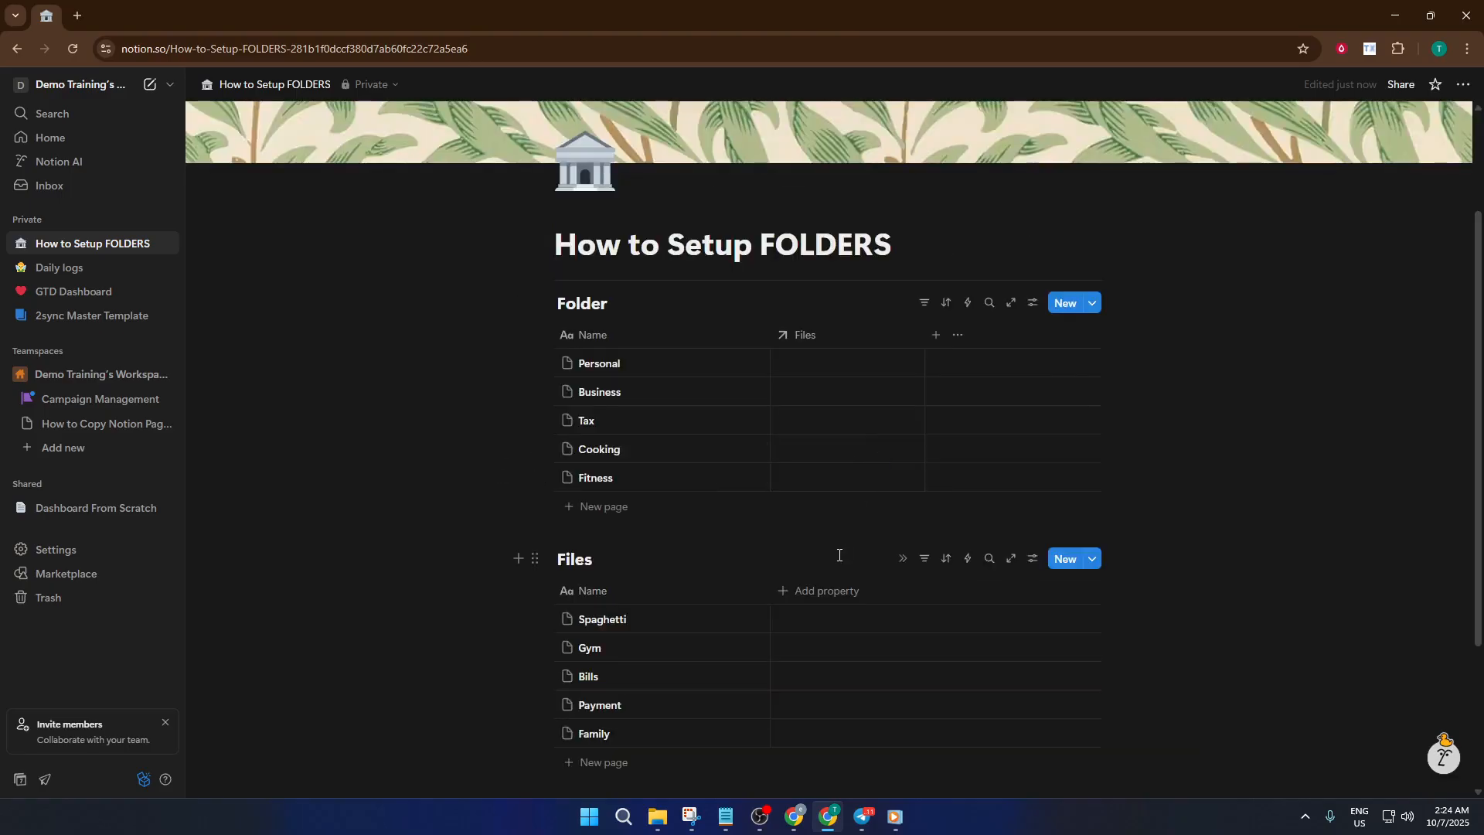
pyautogui.click(825, 599)
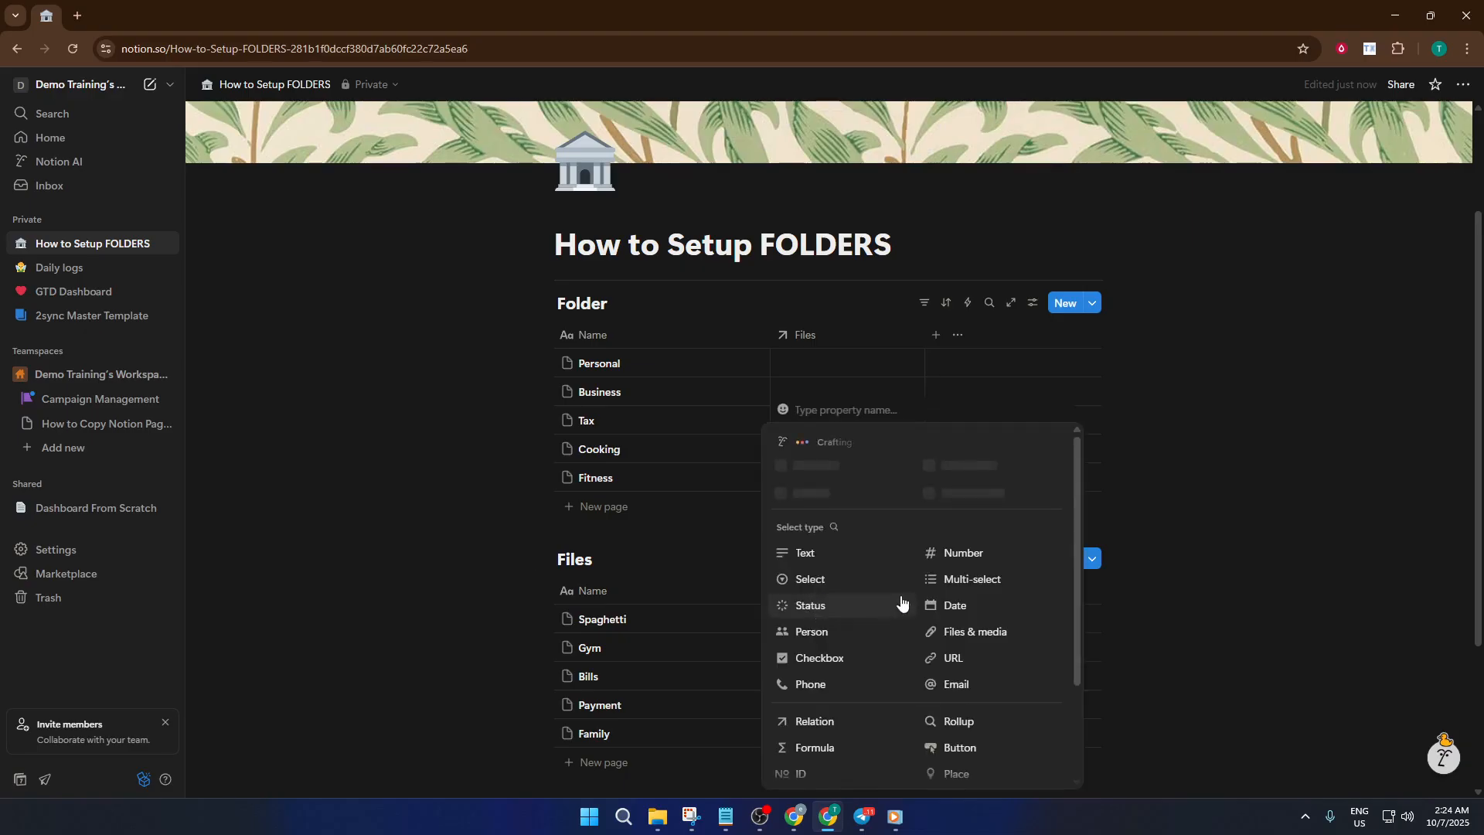
pyautogui.click(834, 727)
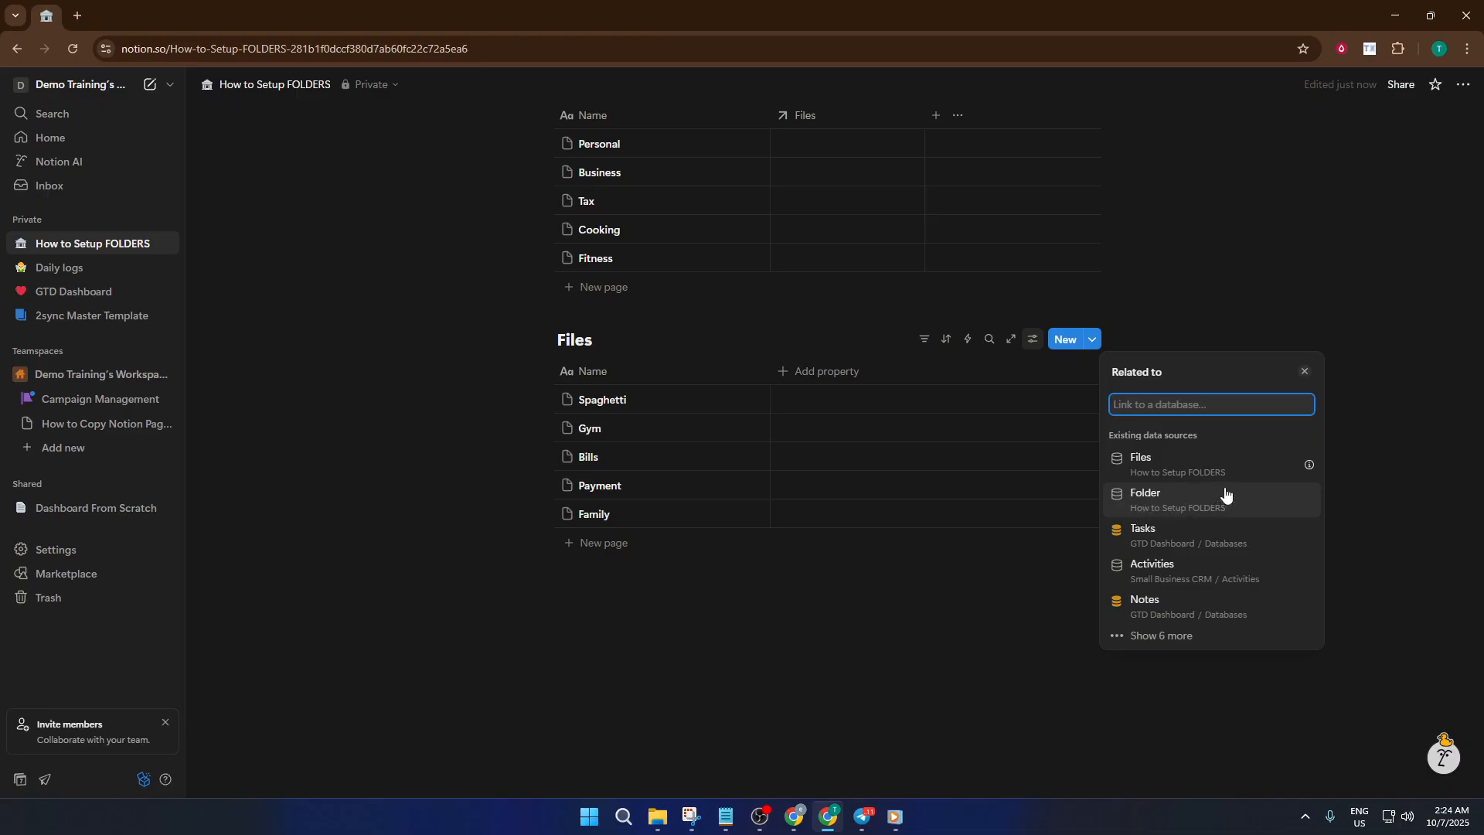
pyautogui.click(1192, 499)
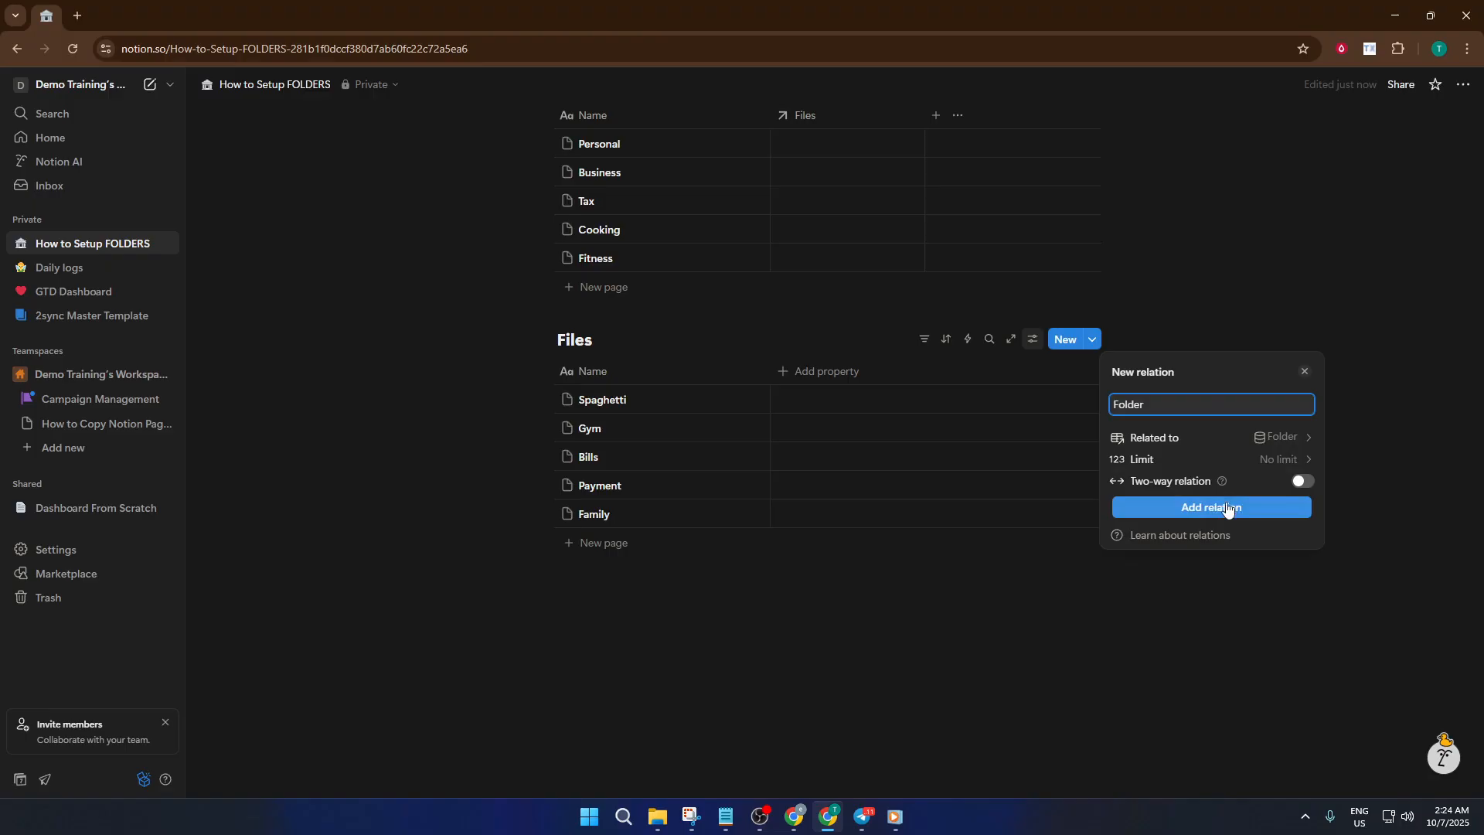
pyautogui.click(1215, 508)
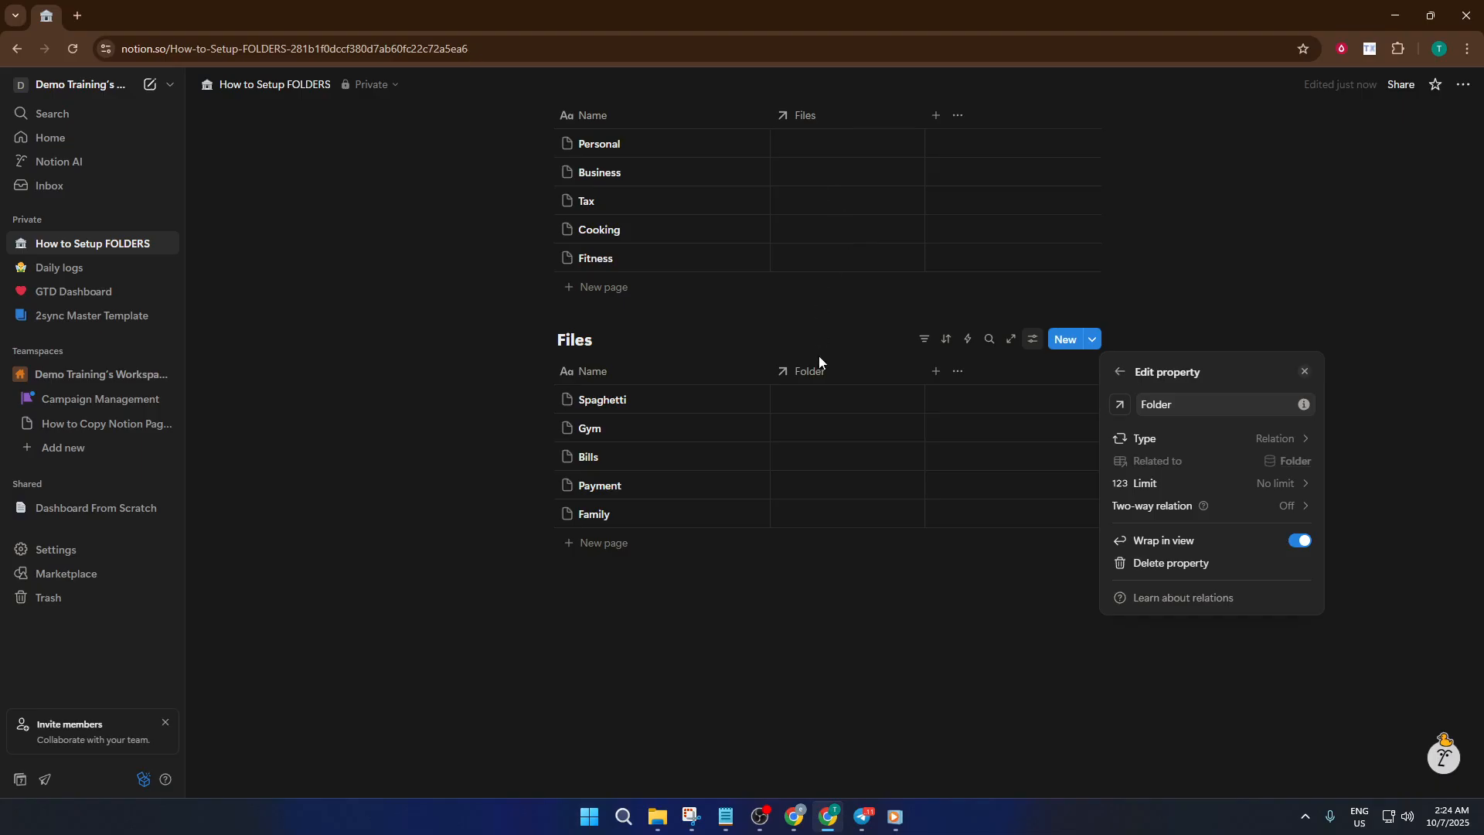
pyautogui.click(829, 388)
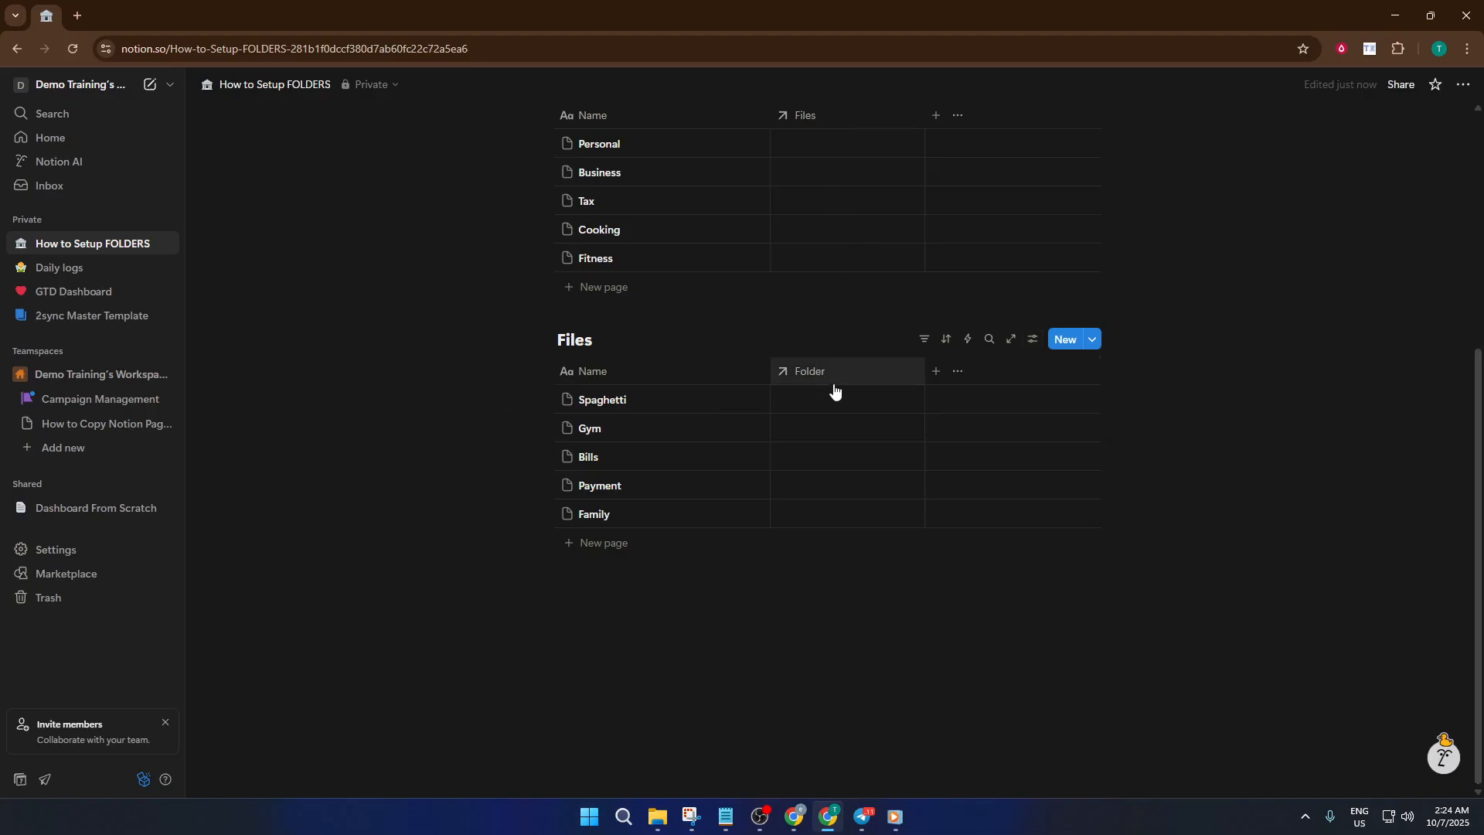
pyautogui.scroll(2, 818, 398)
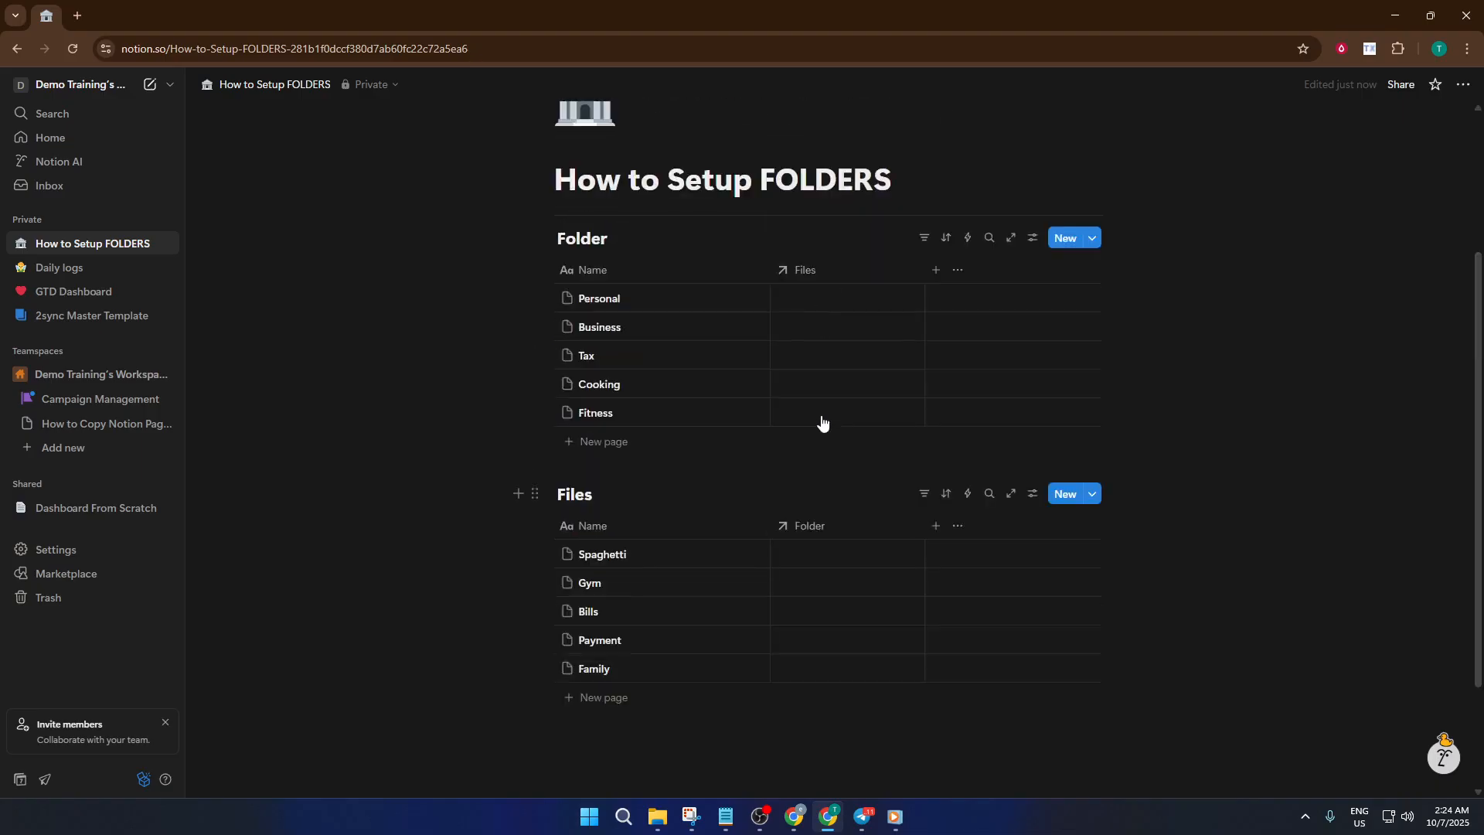
pyautogui.click(835, 528)
pyautogui.click(856, 543)
pyautogui.click(838, 283)
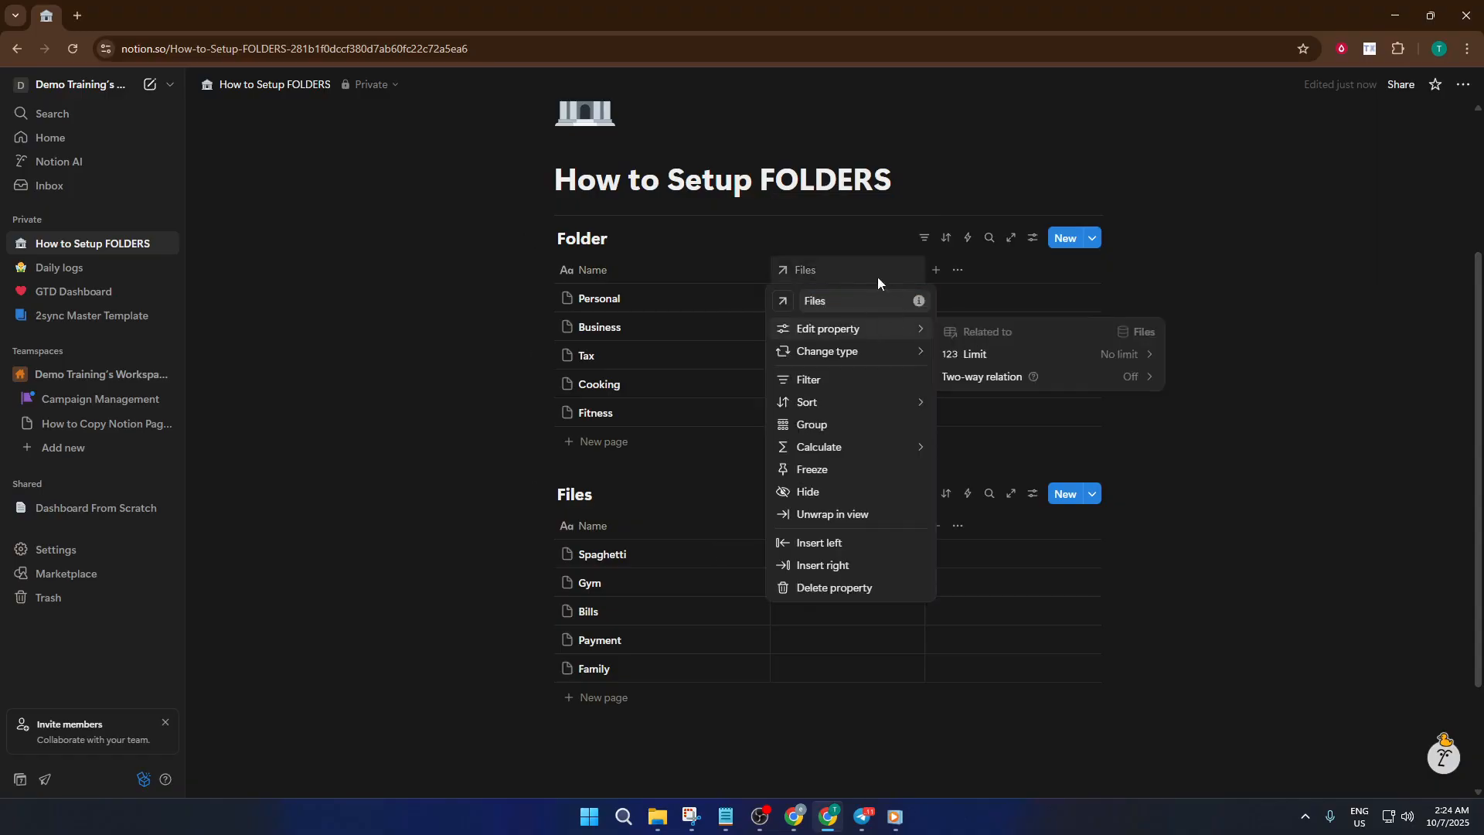
pyautogui.click(871, 272)
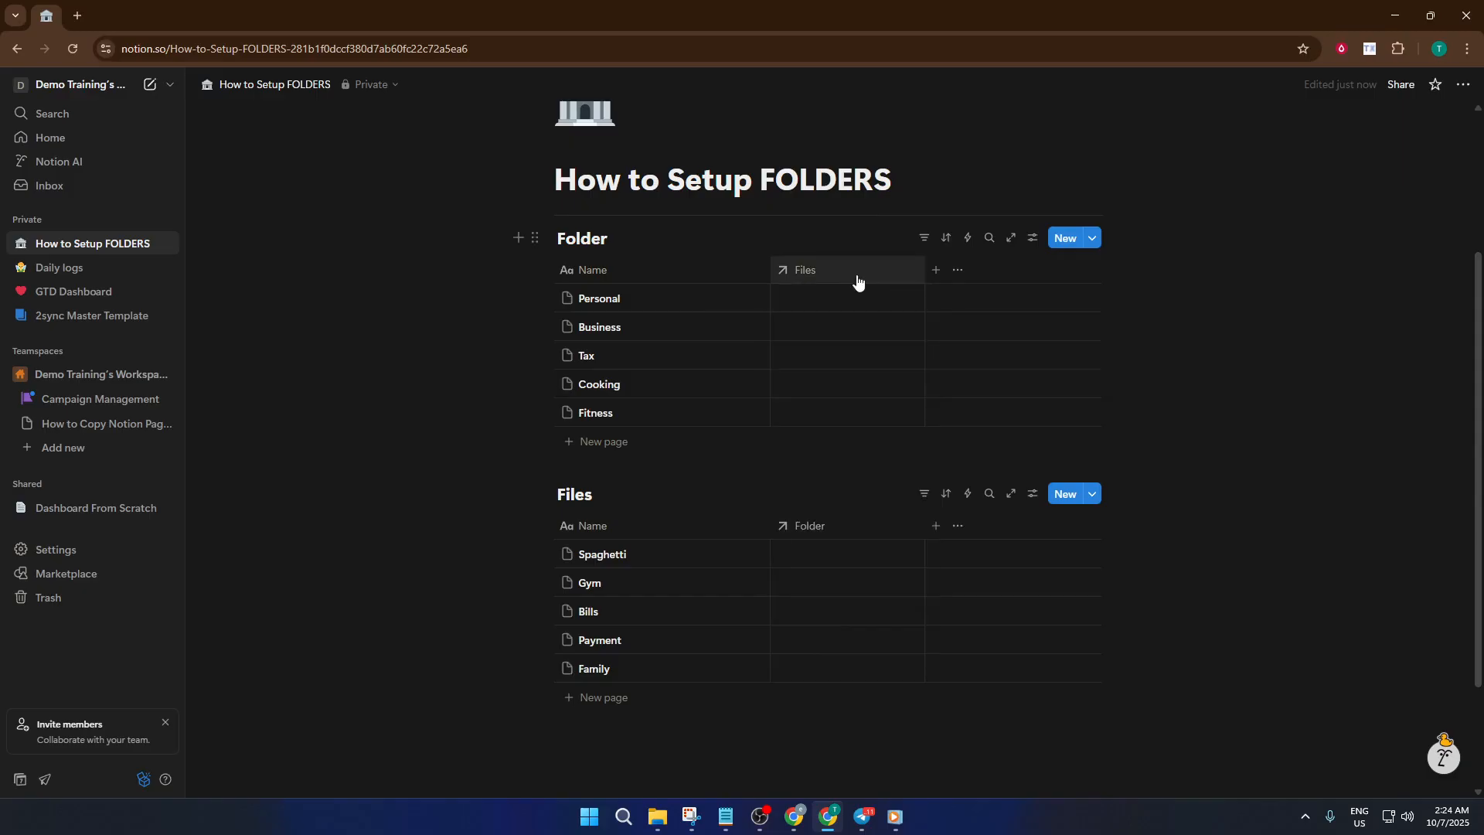
pyautogui.click(848, 298)
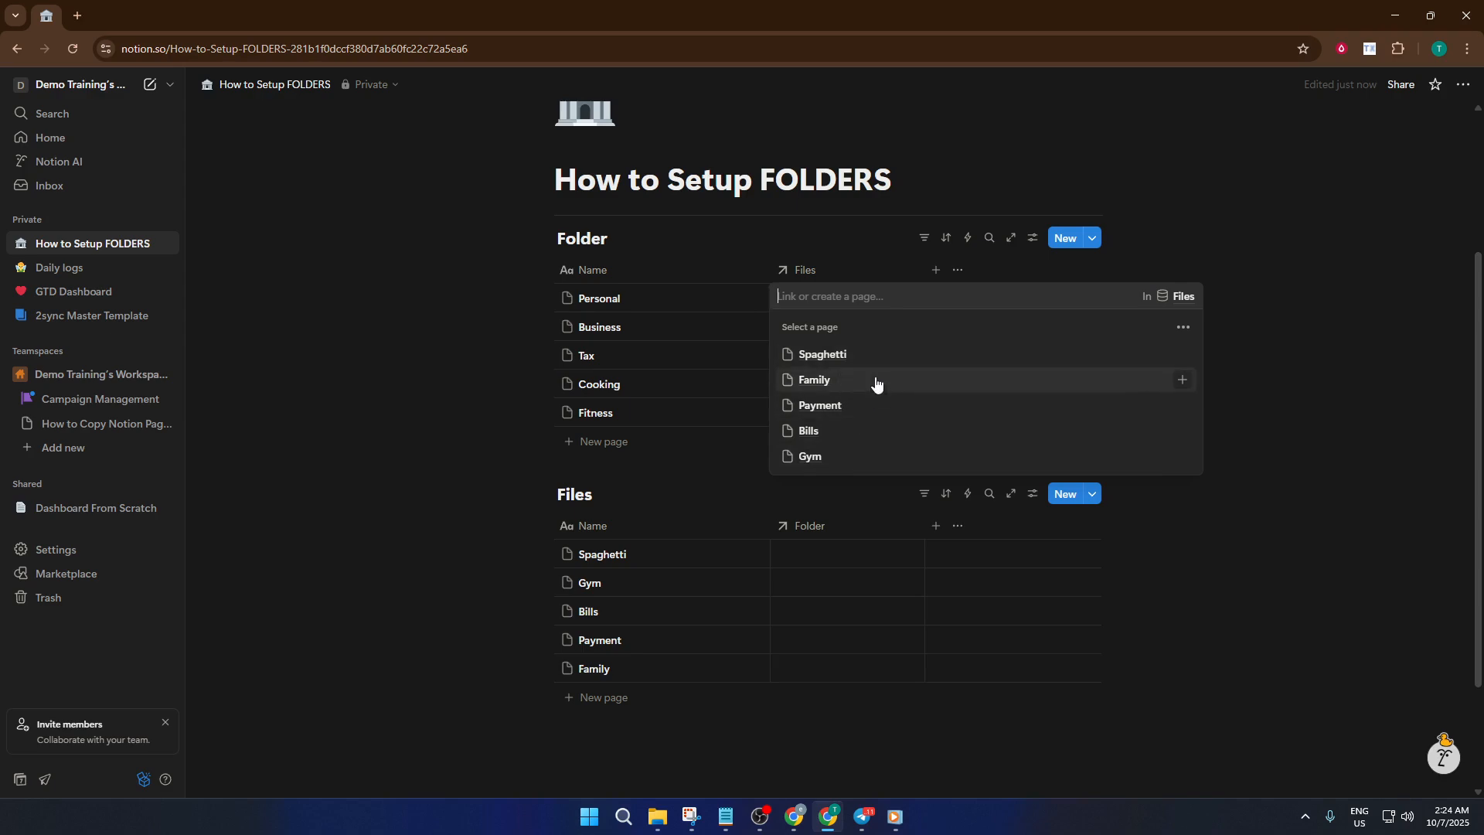
pyautogui.press('Escape')
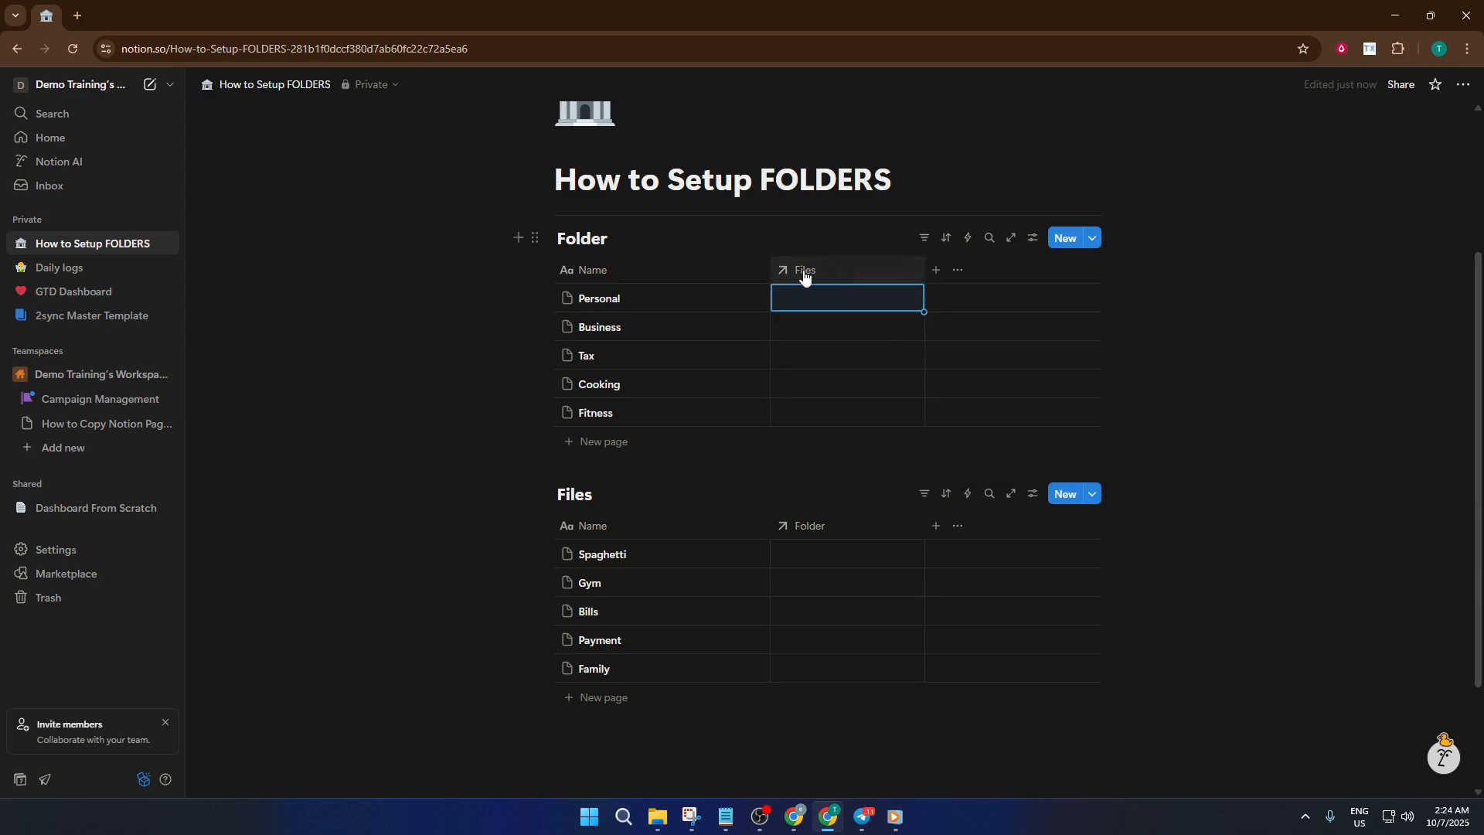
pyautogui.click(804, 271)
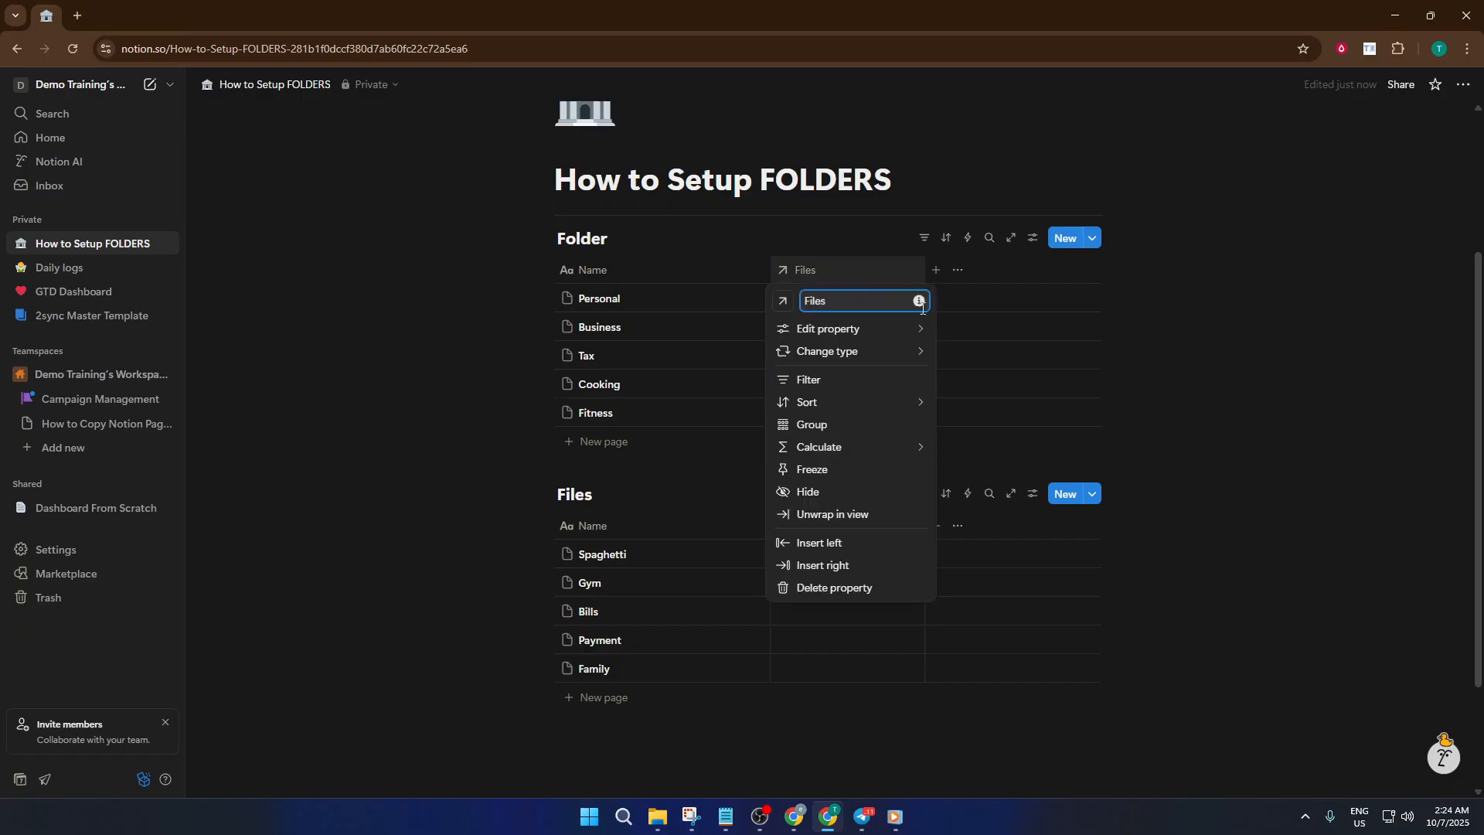
pyautogui.click(1007, 370)
pyautogui.click(1007, 369)
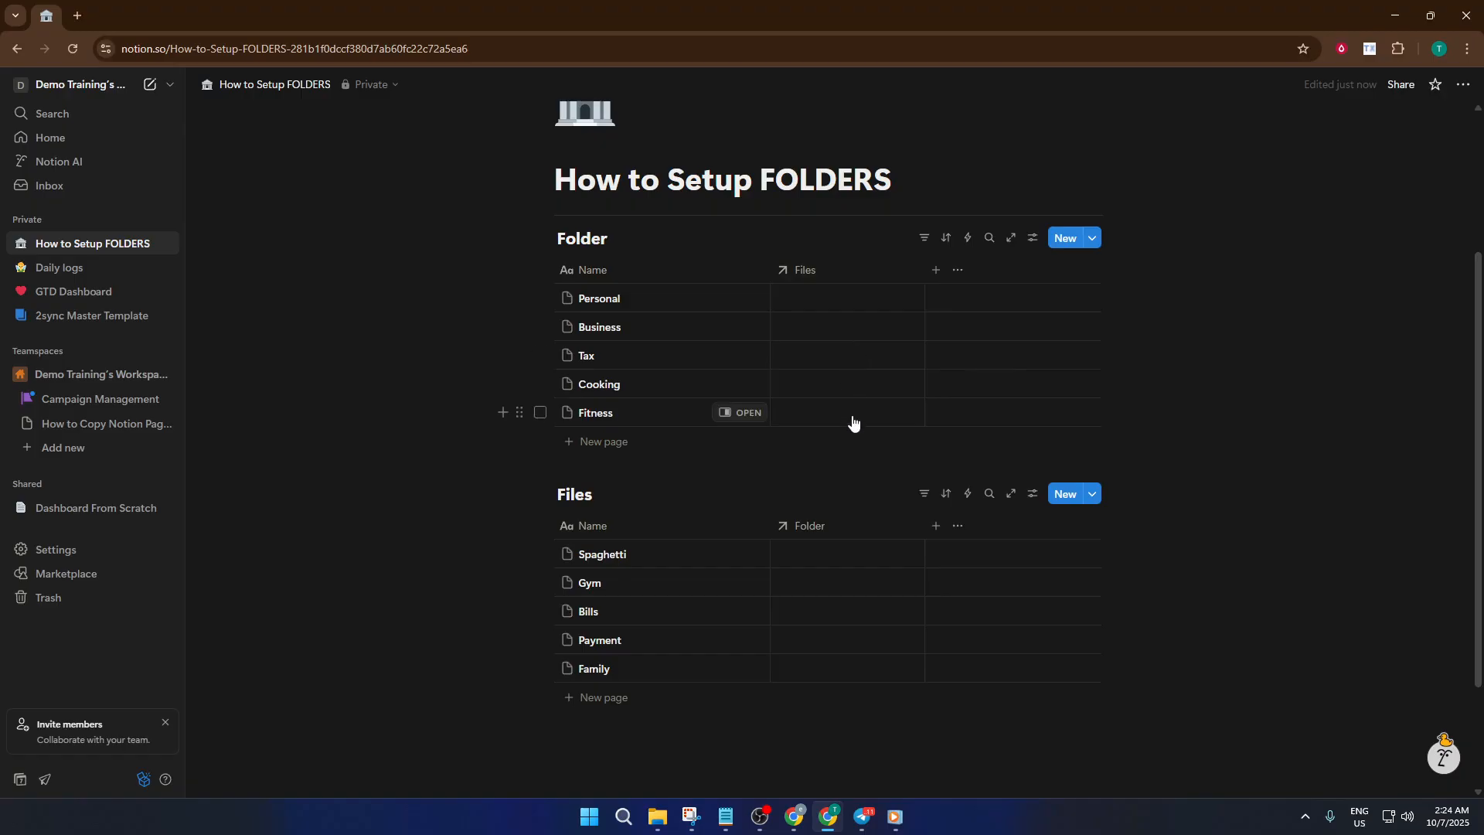
# - In the Folder database, link the Gym file to Fitness and the Spaghetti file to Cooking
pyautogui.click(853, 415)
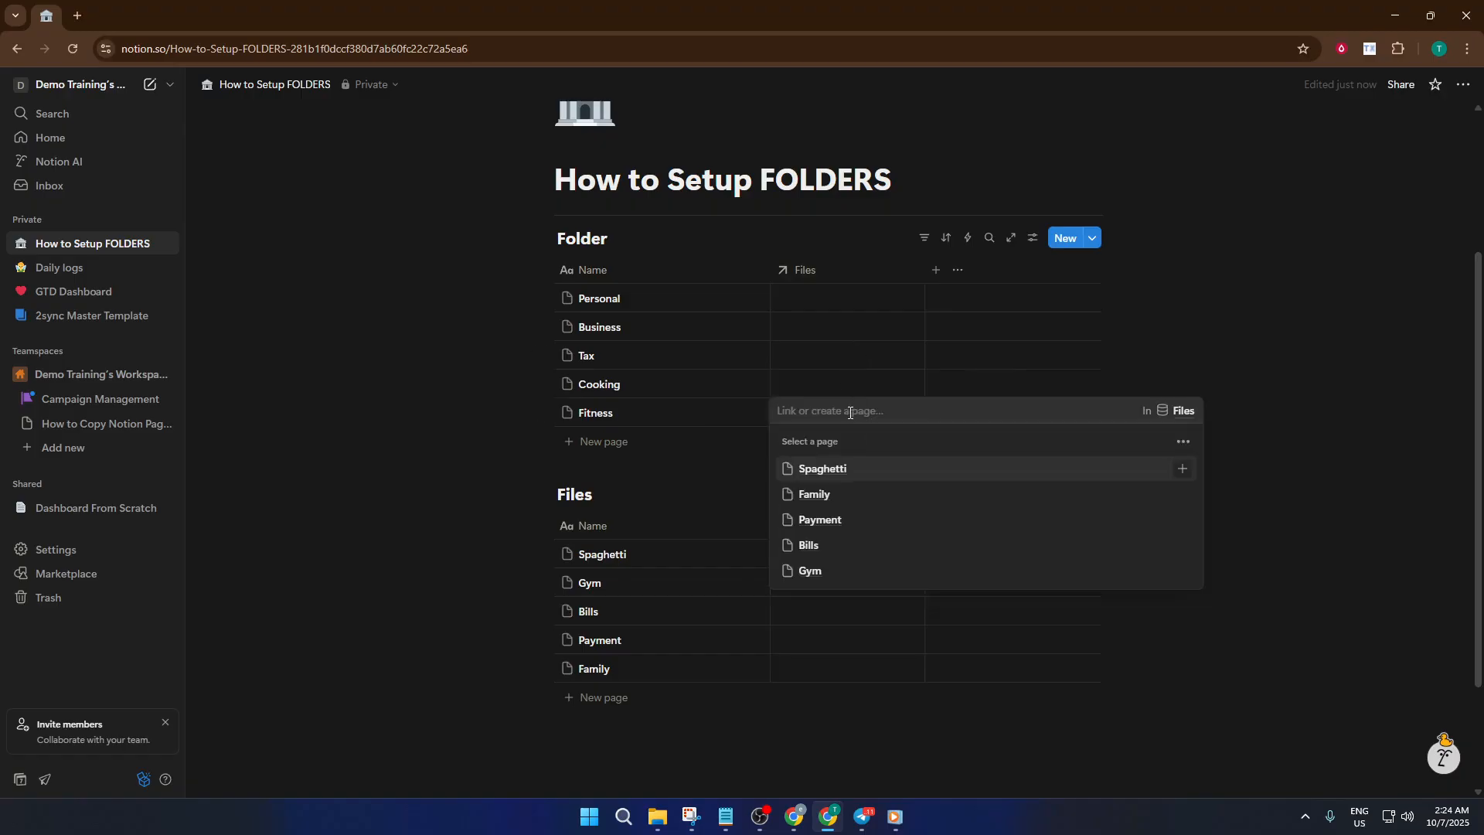
pyautogui.click(831, 572)
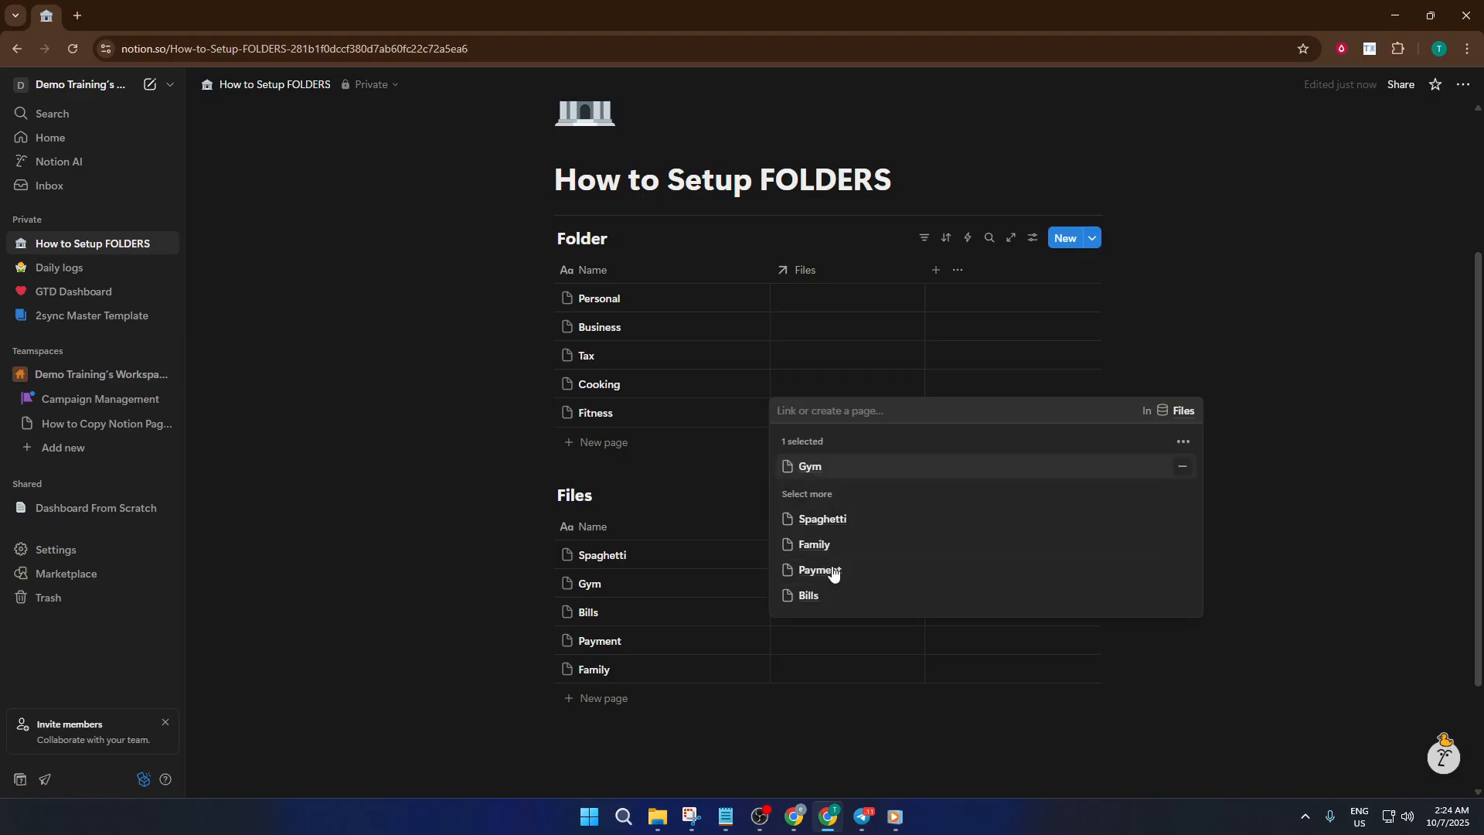
pyautogui.click(827, 388)
pyautogui.click(828, 392)
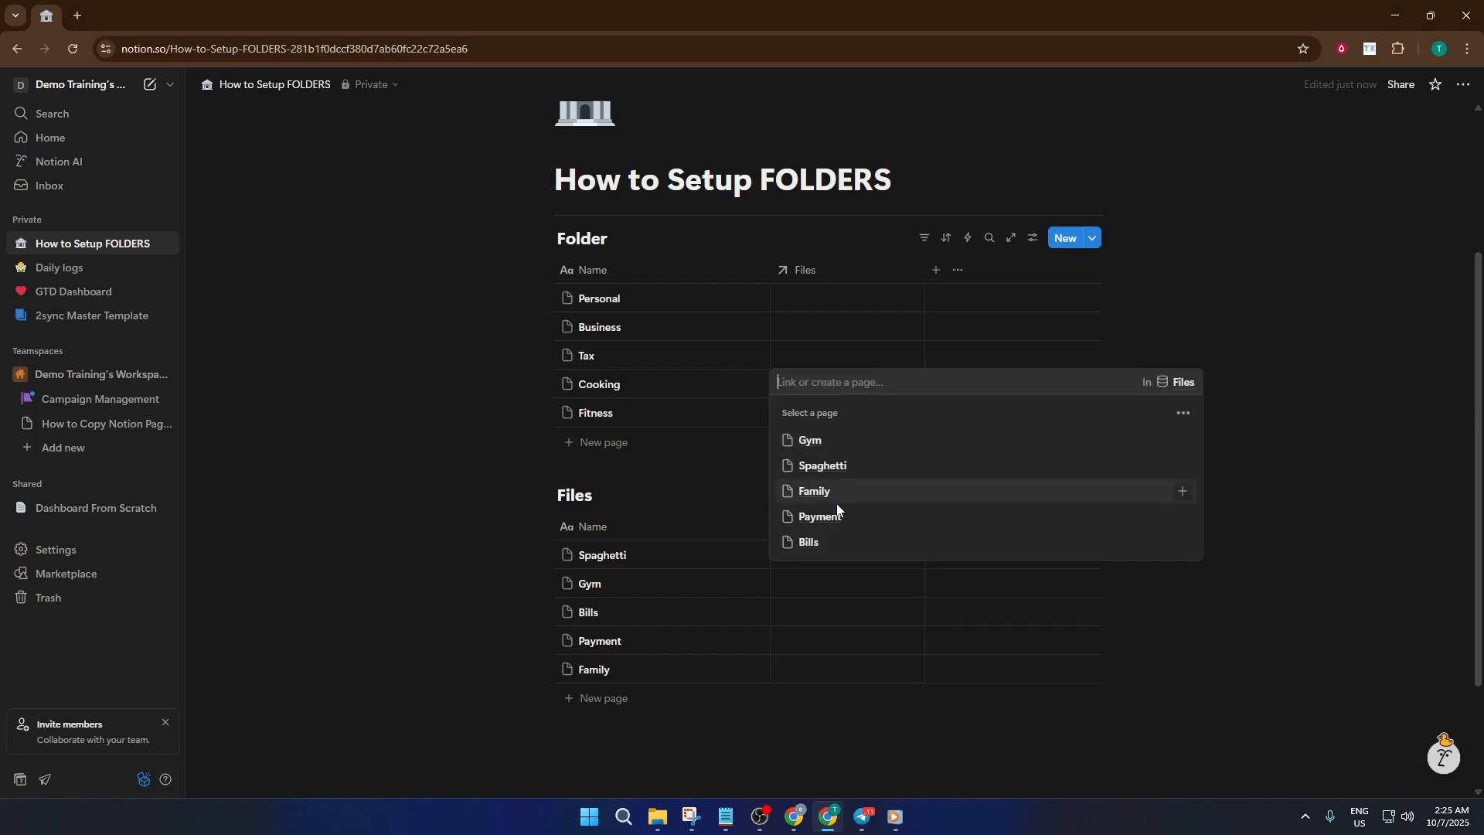
pyautogui.click(833, 466)
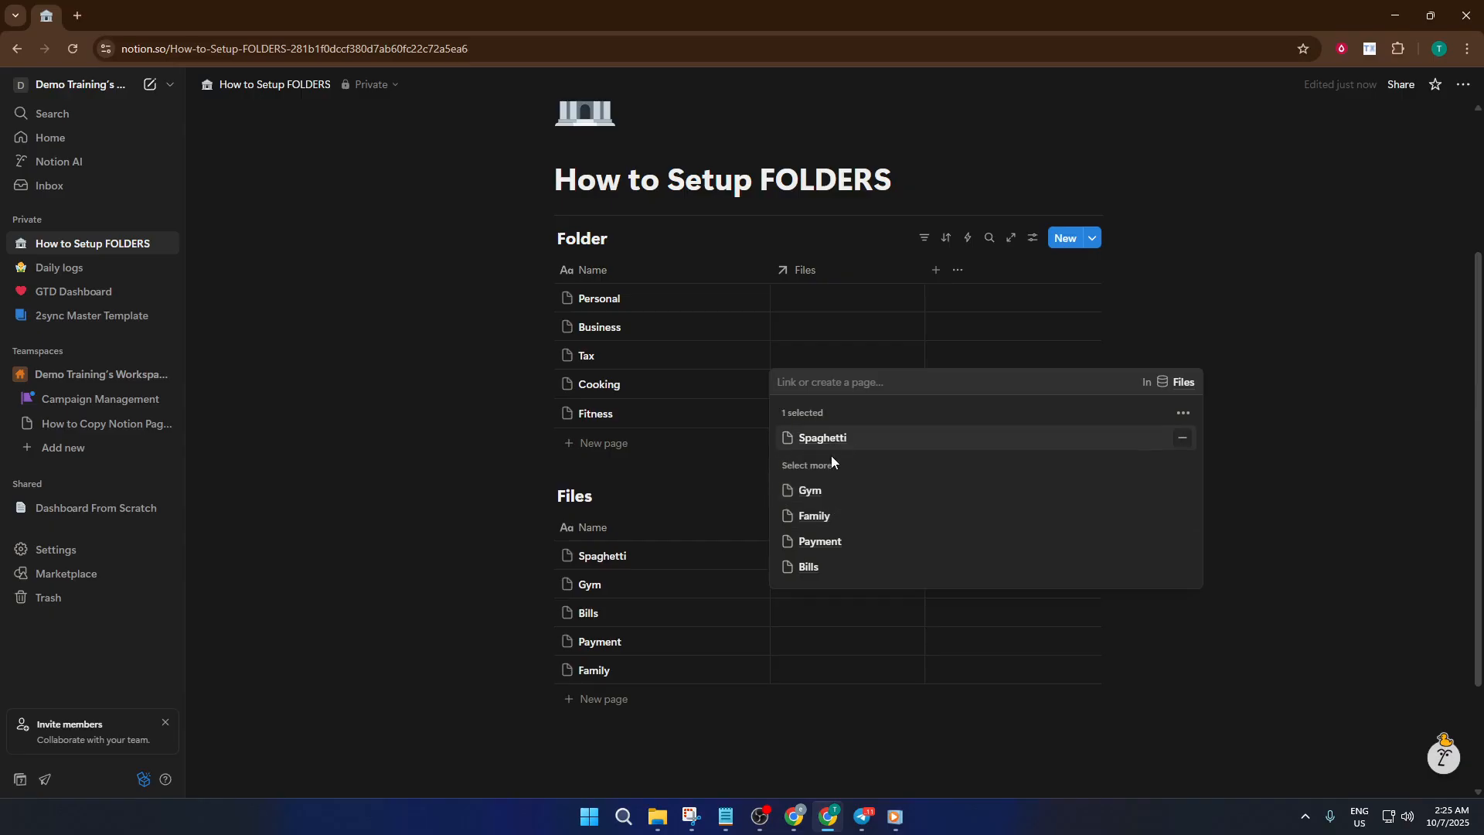
pyautogui.click(839, 366)
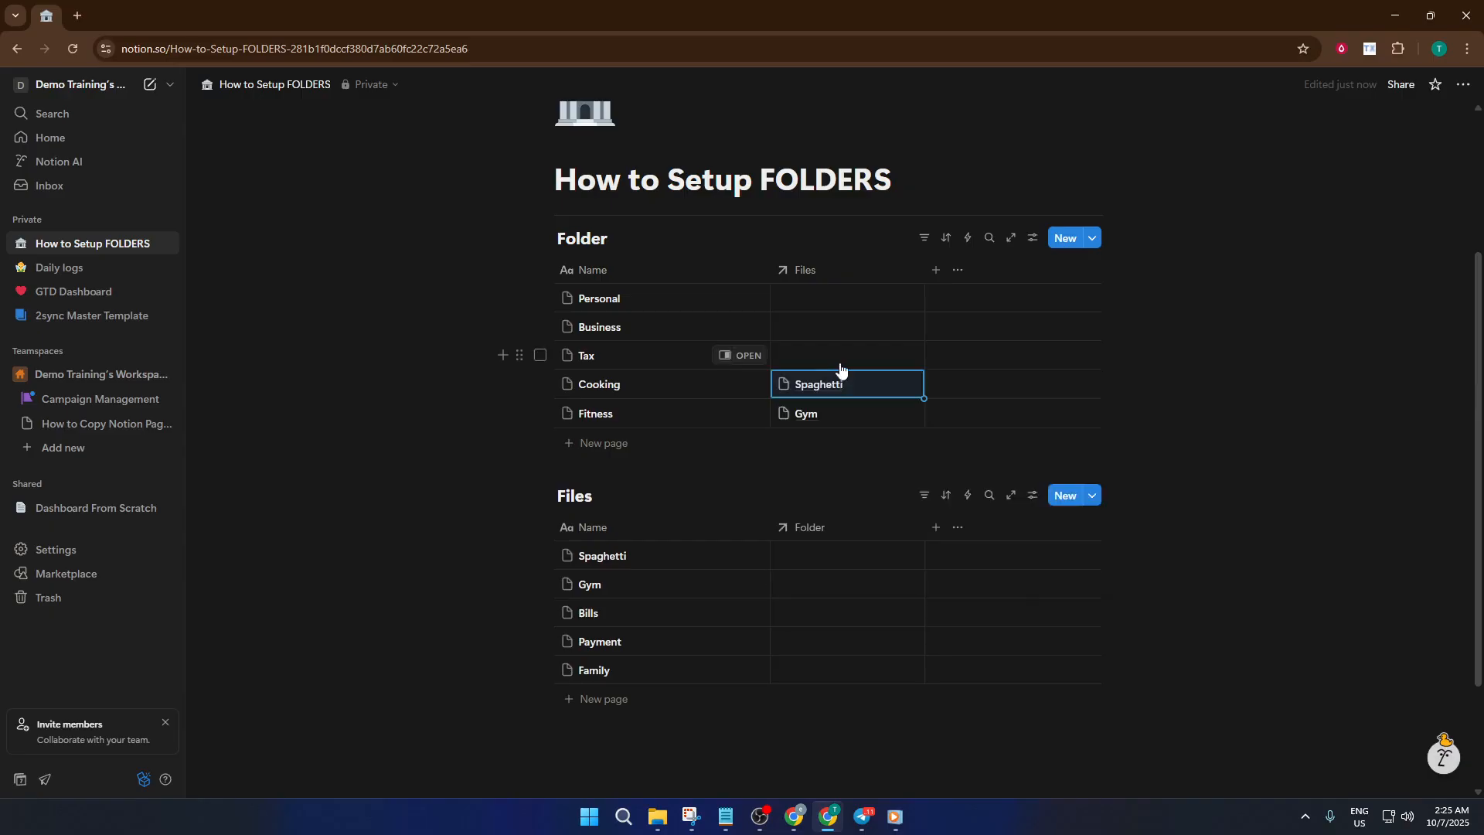
# - In the Folder database, link the Bills file to Tax and the Payment file to Business
pyautogui.click(841, 365)
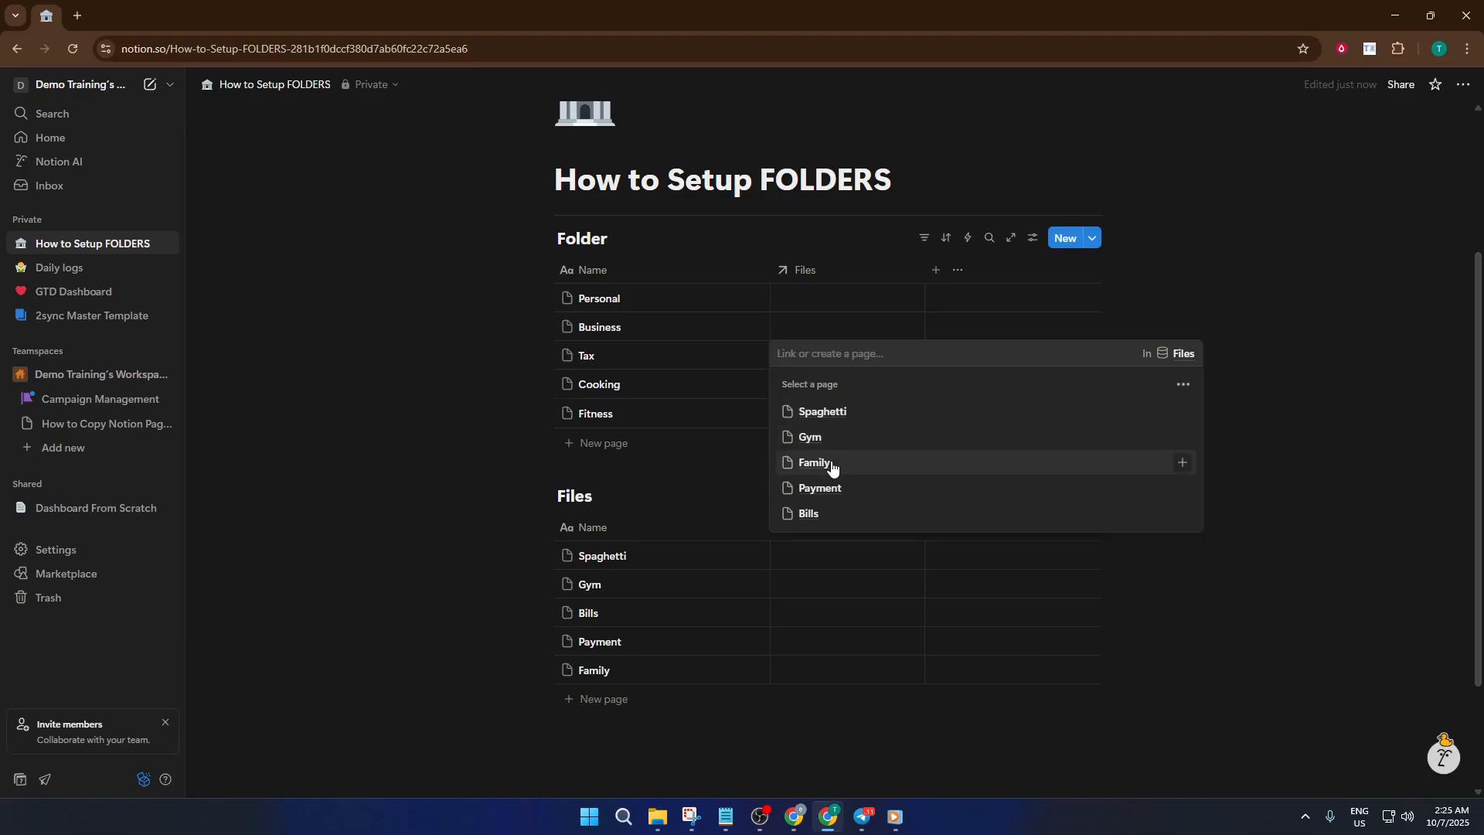
pyautogui.click(831, 515)
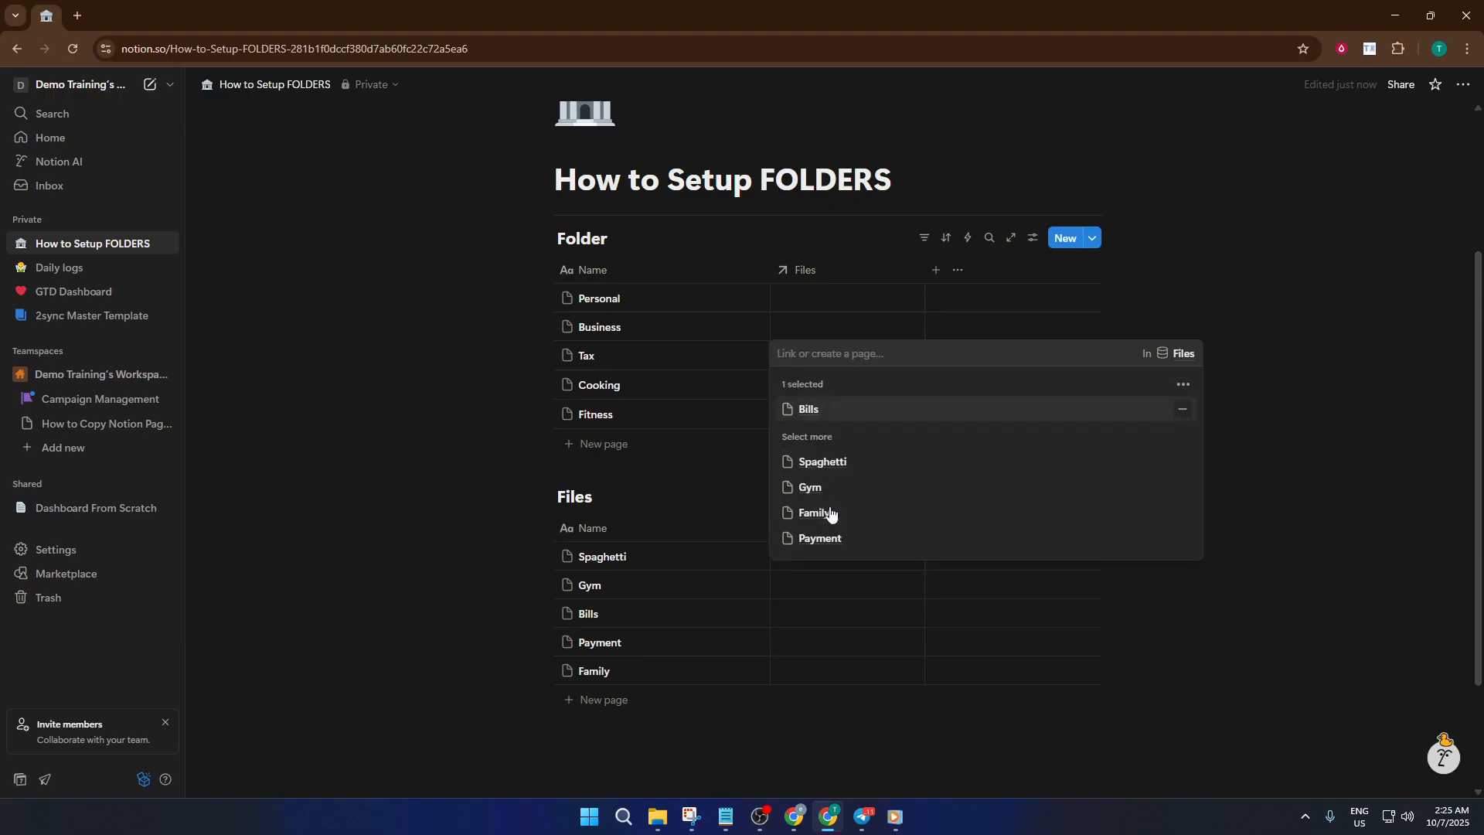
pyautogui.click(837, 331)
pyautogui.click(839, 332)
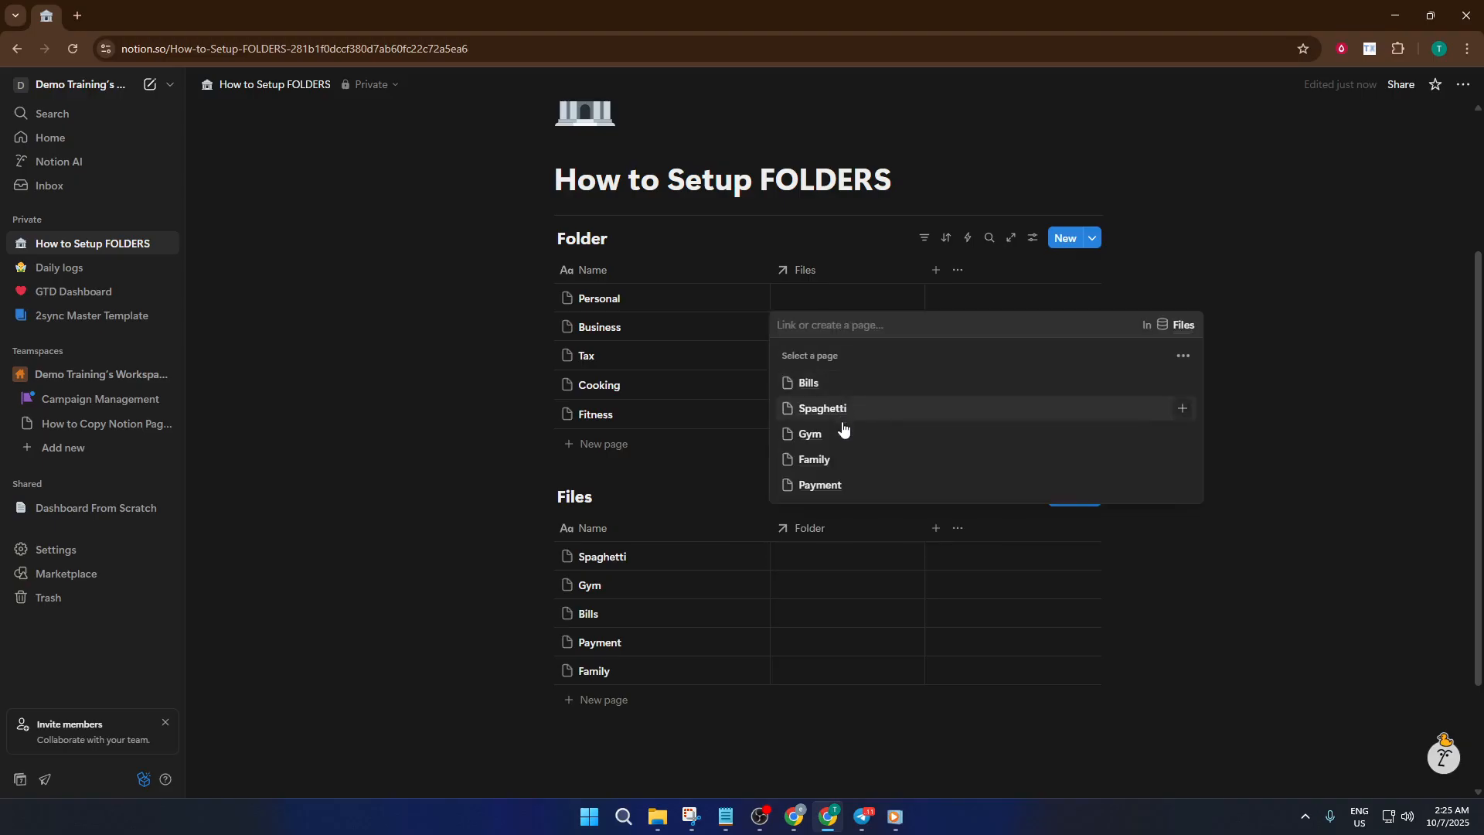
pyautogui.click(845, 486)
pyautogui.click(851, 302)
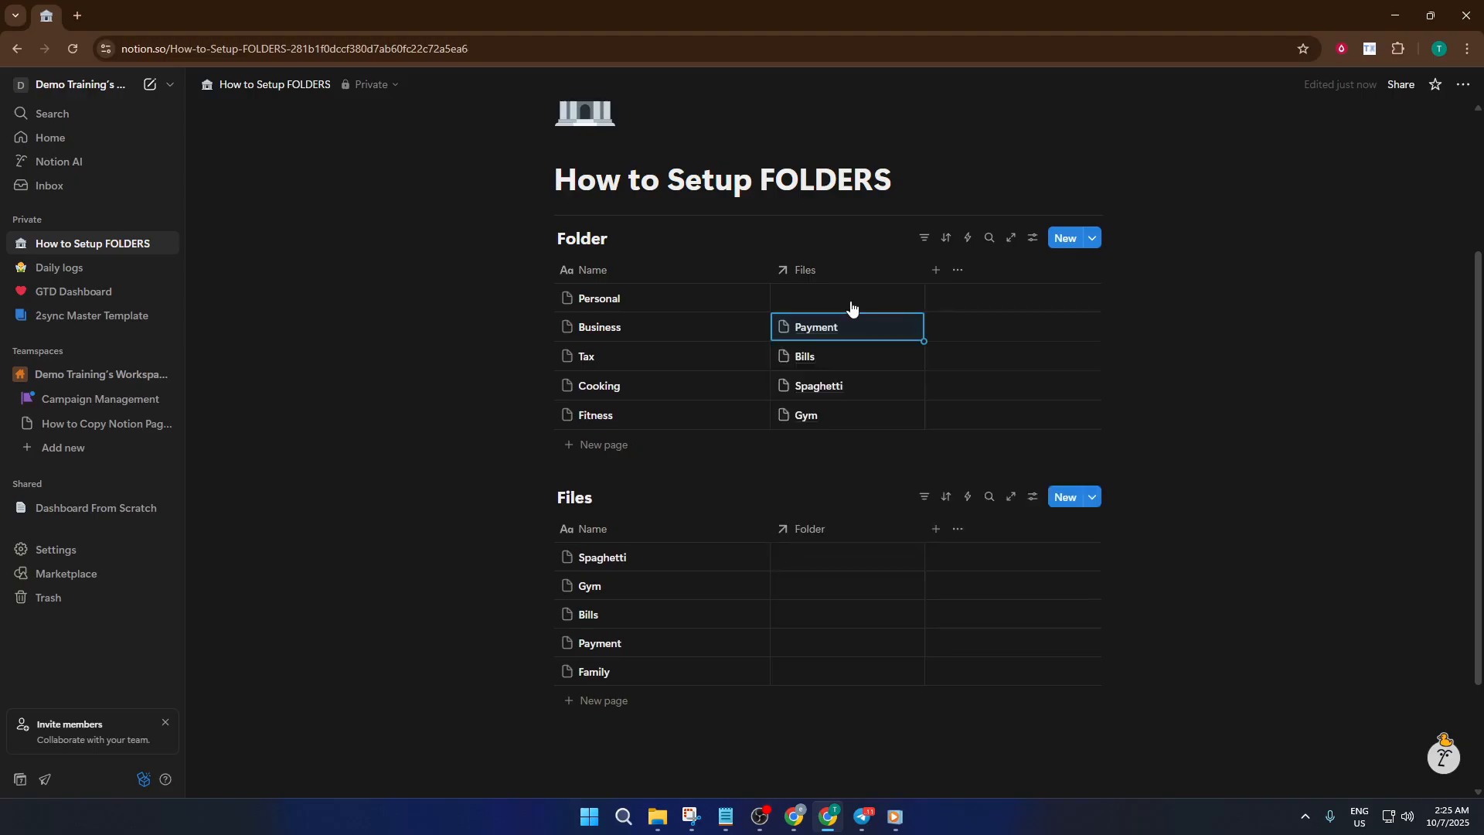
# - Link the Family file to the Personal entry in the Folder database
pyautogui.click(852, 305)
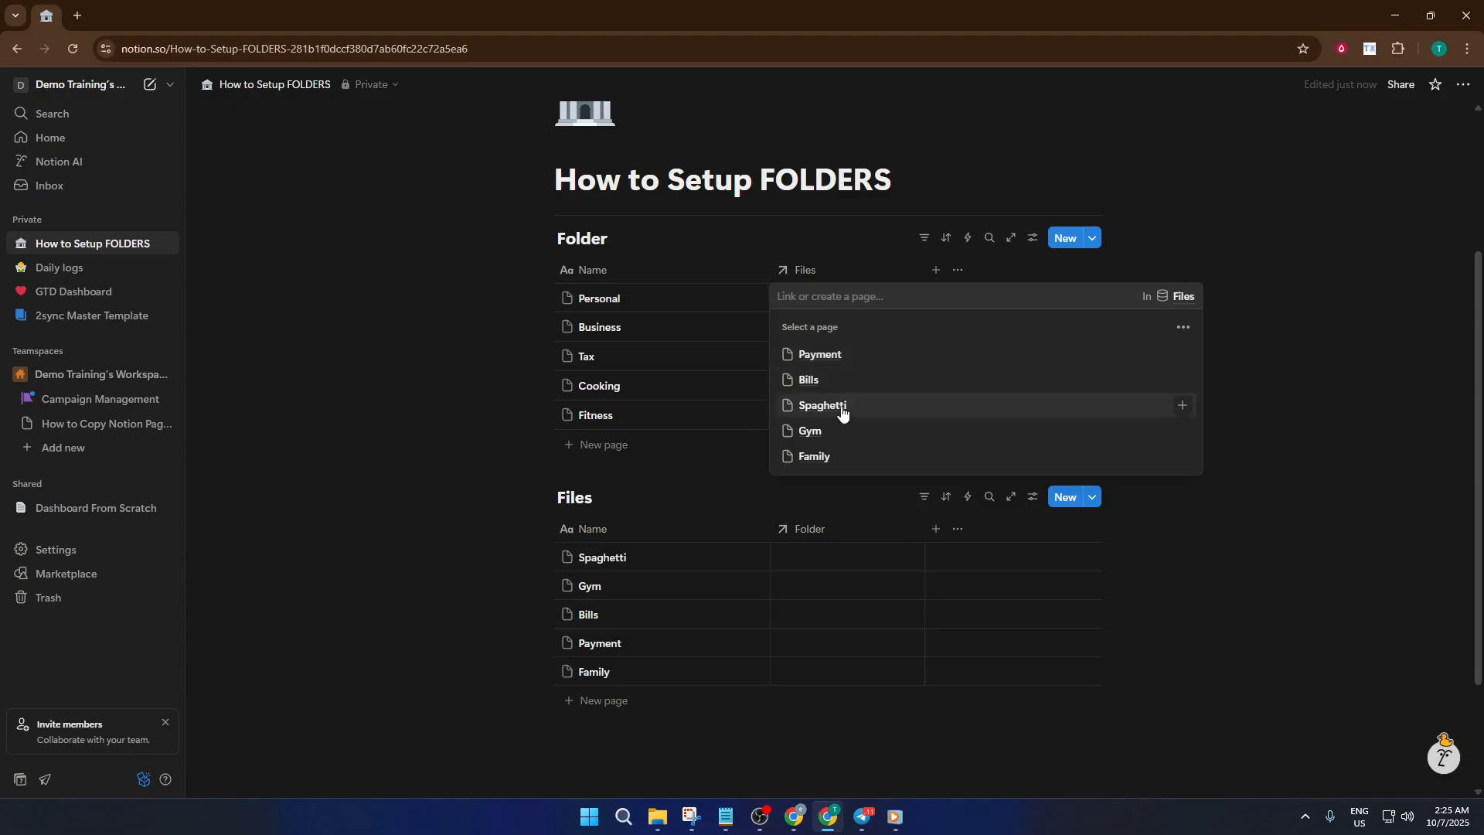
pyautogui.click(839, 458)
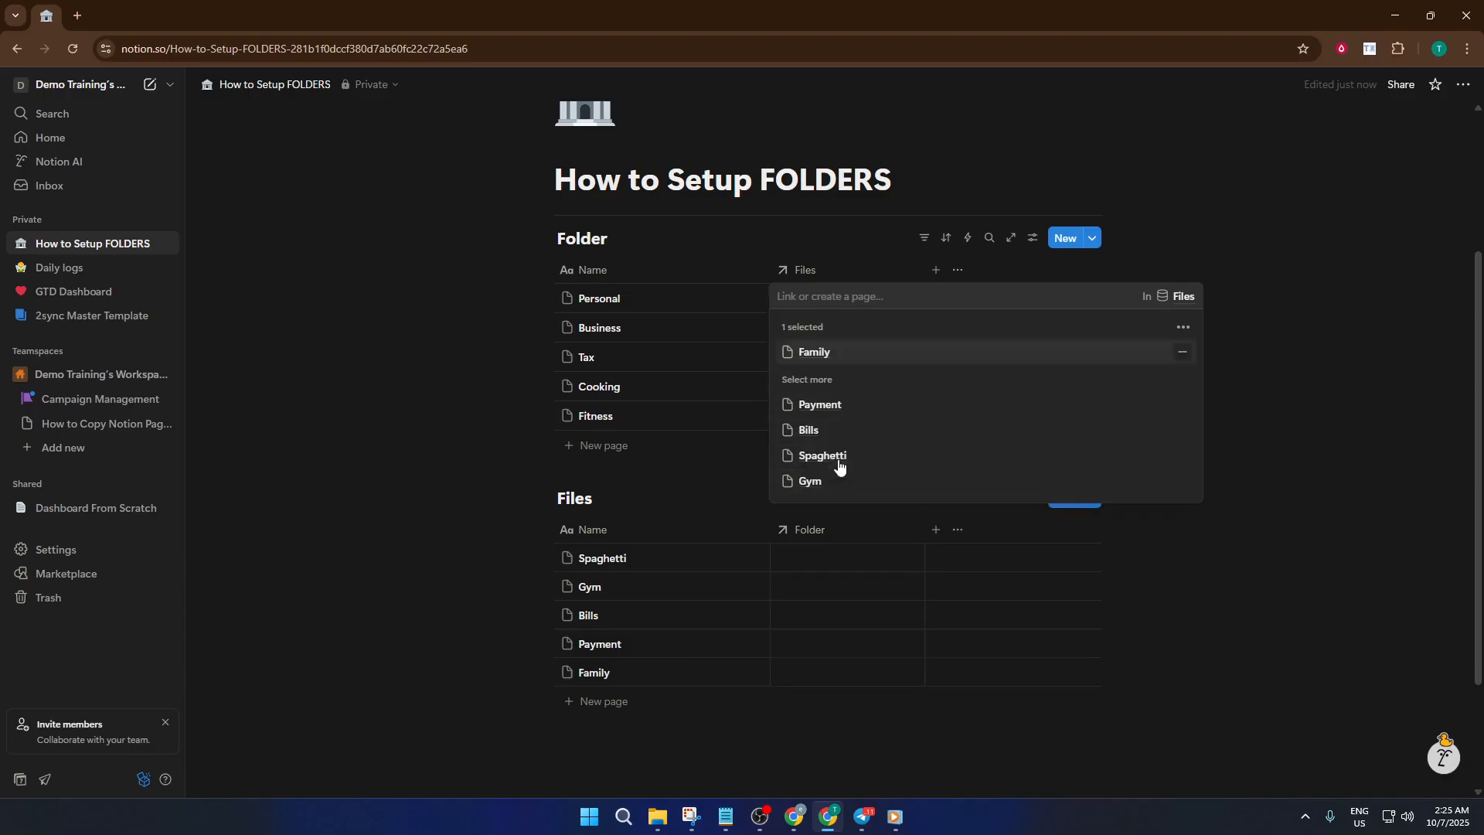
pyautogui.click(842, 558)
# - In the Files database, assign the Cooking folder to Spaghetti and the Fitness folder to Gym
pyautogui.click(840, 561)
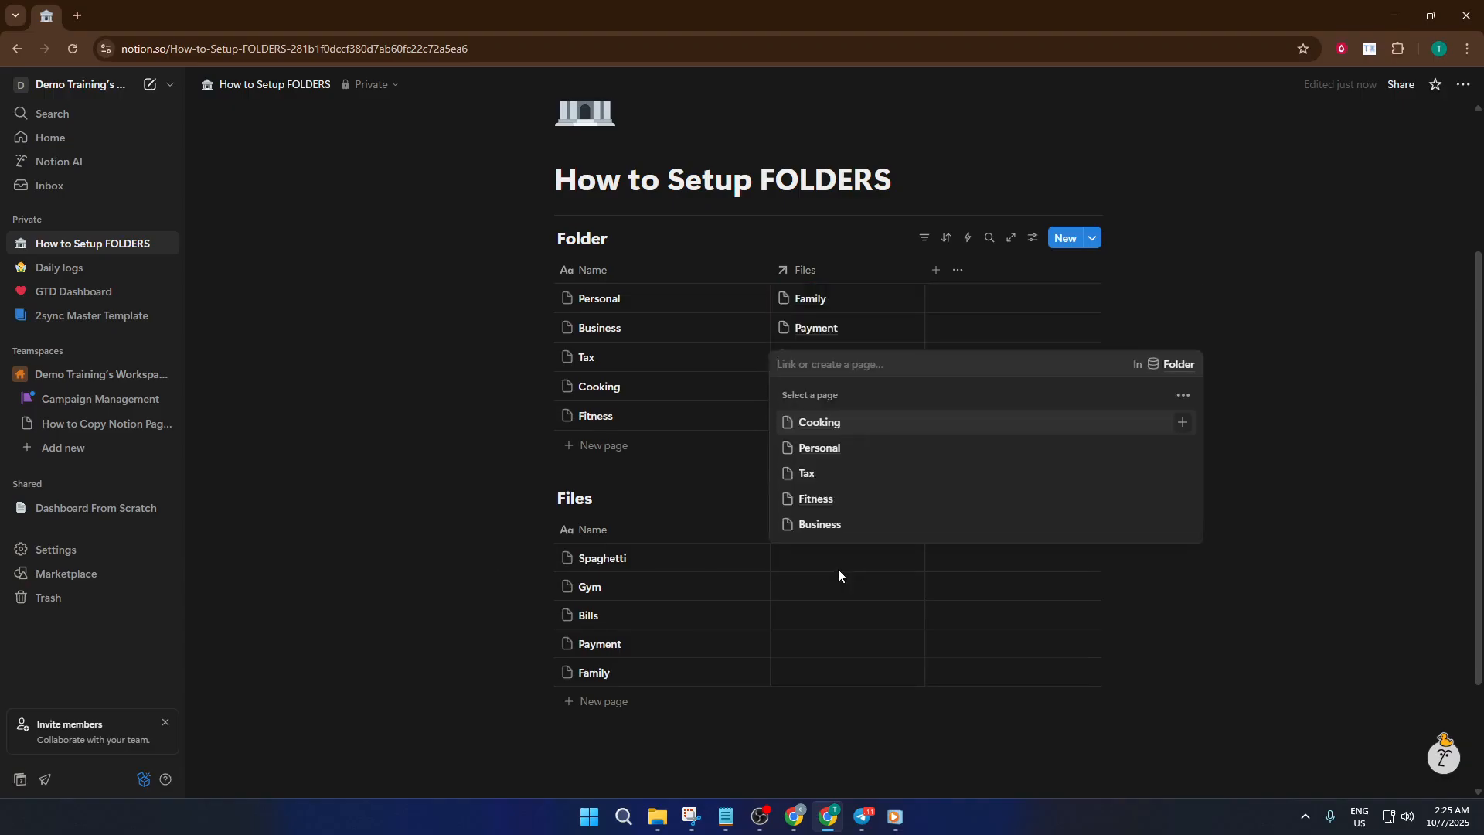
pyautogui.click(852, 425)
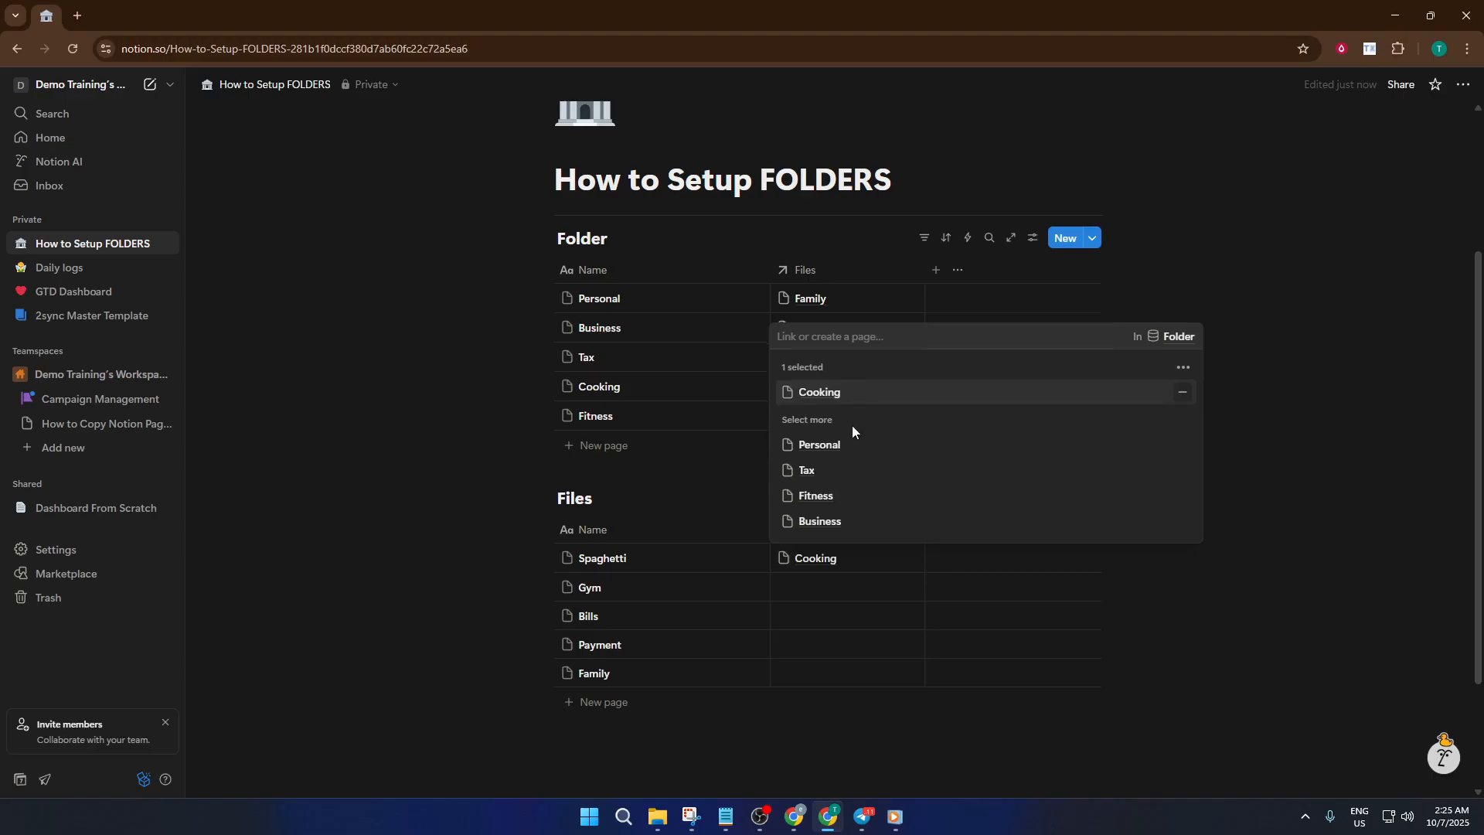
pyautogui.click(846, 587)
pyautogui.click(847, 591)
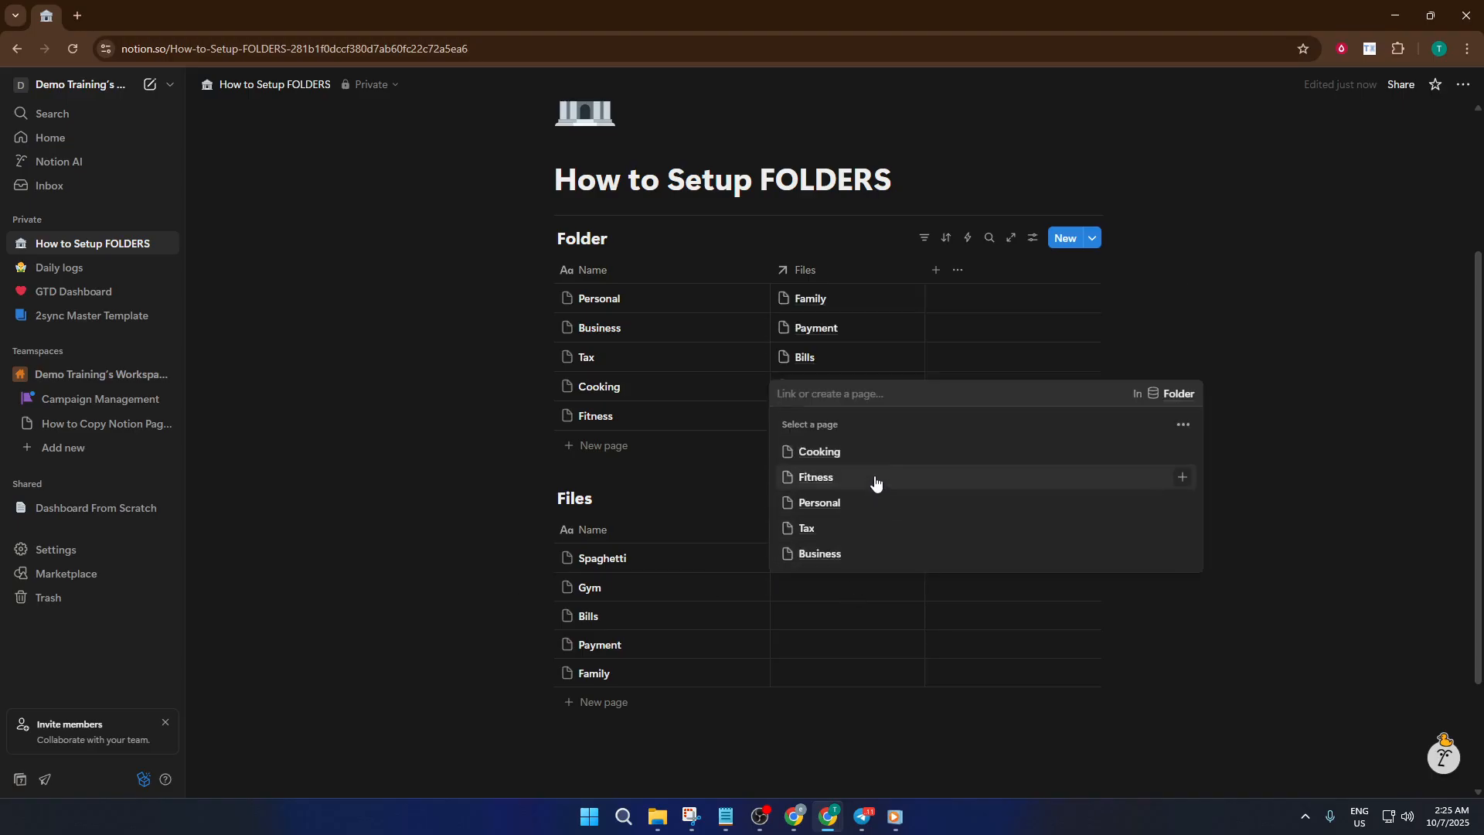
pyautogui.click(874, 480)
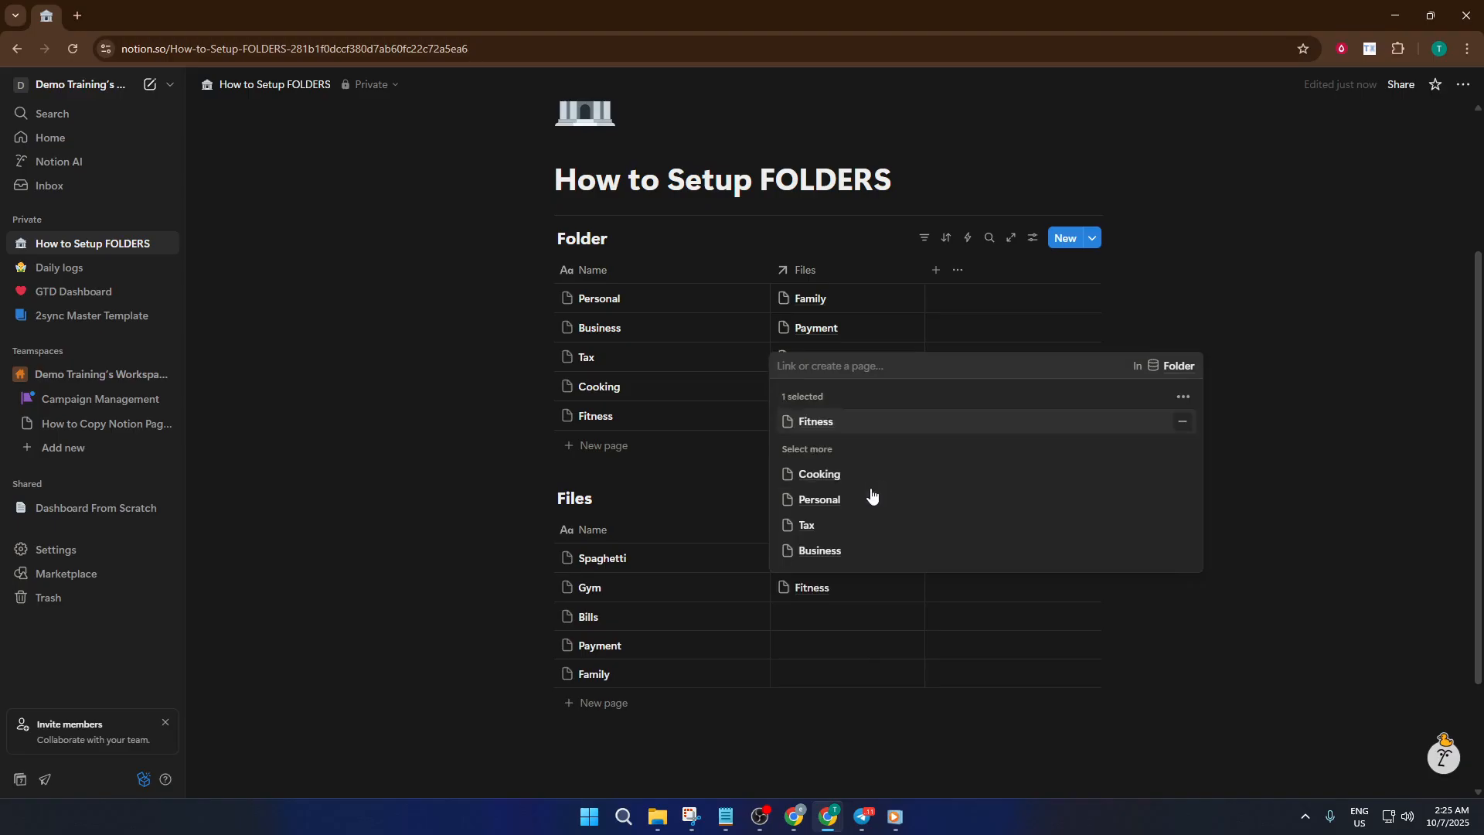
pyautogui.click(852, 609)
# - In the Files database, assign the Tax folder to Bills and the Business folder to Payment
pyautogui.click(851, 617)
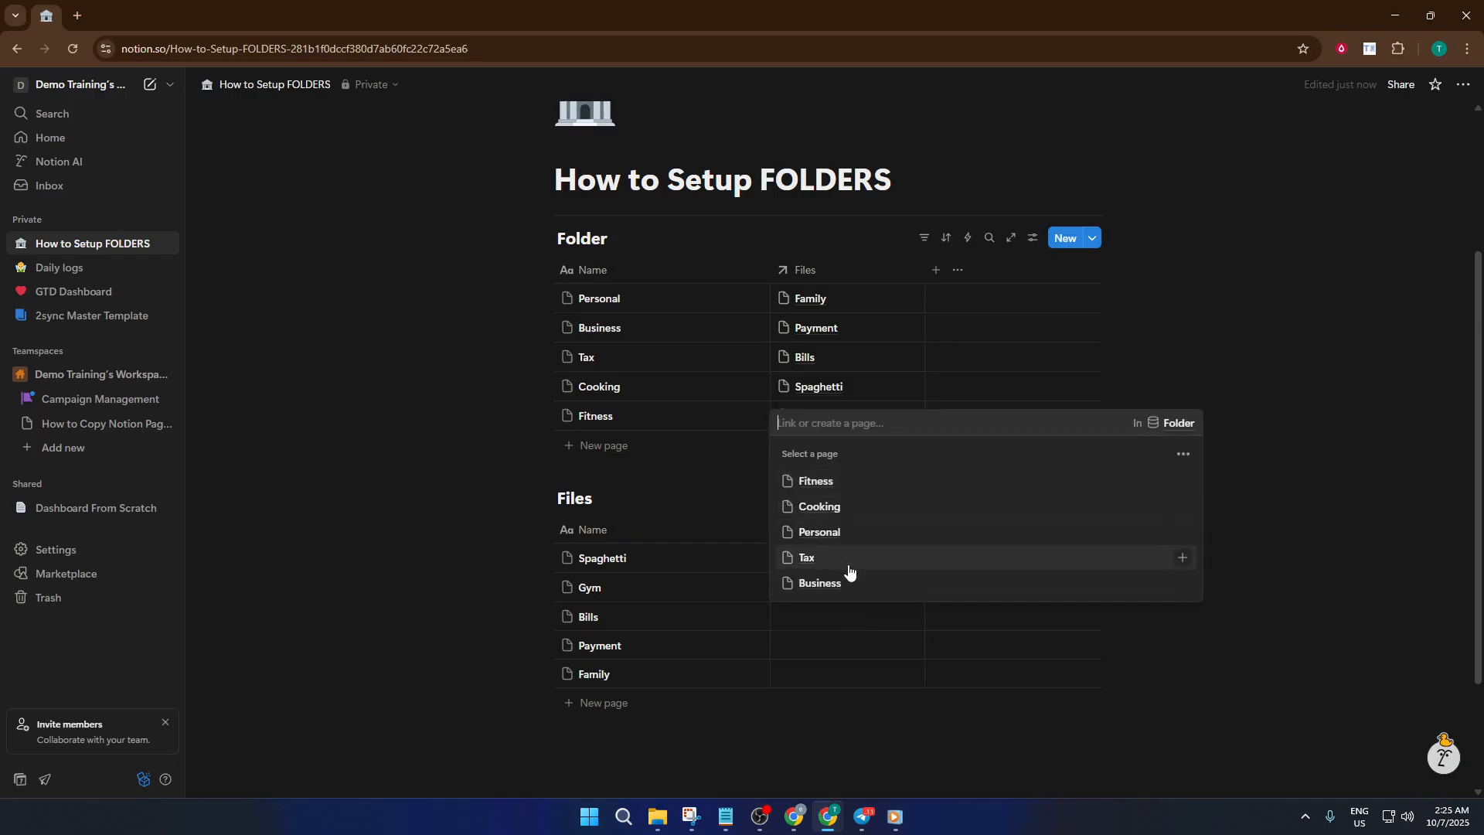
pyautogui.click(849, 562)
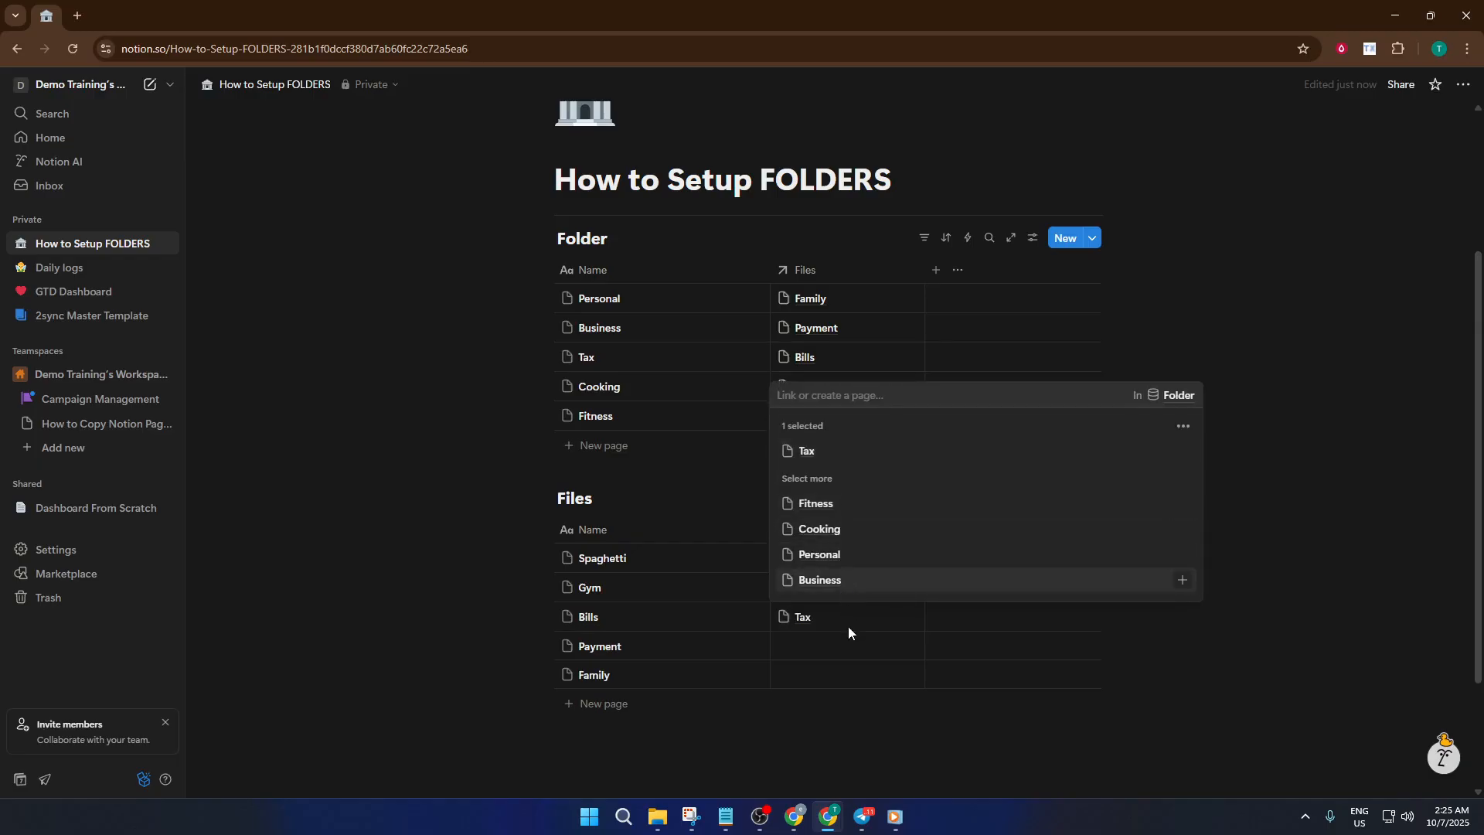
pyautogui.click(878, 657)
pyautogui.click(860, 655)
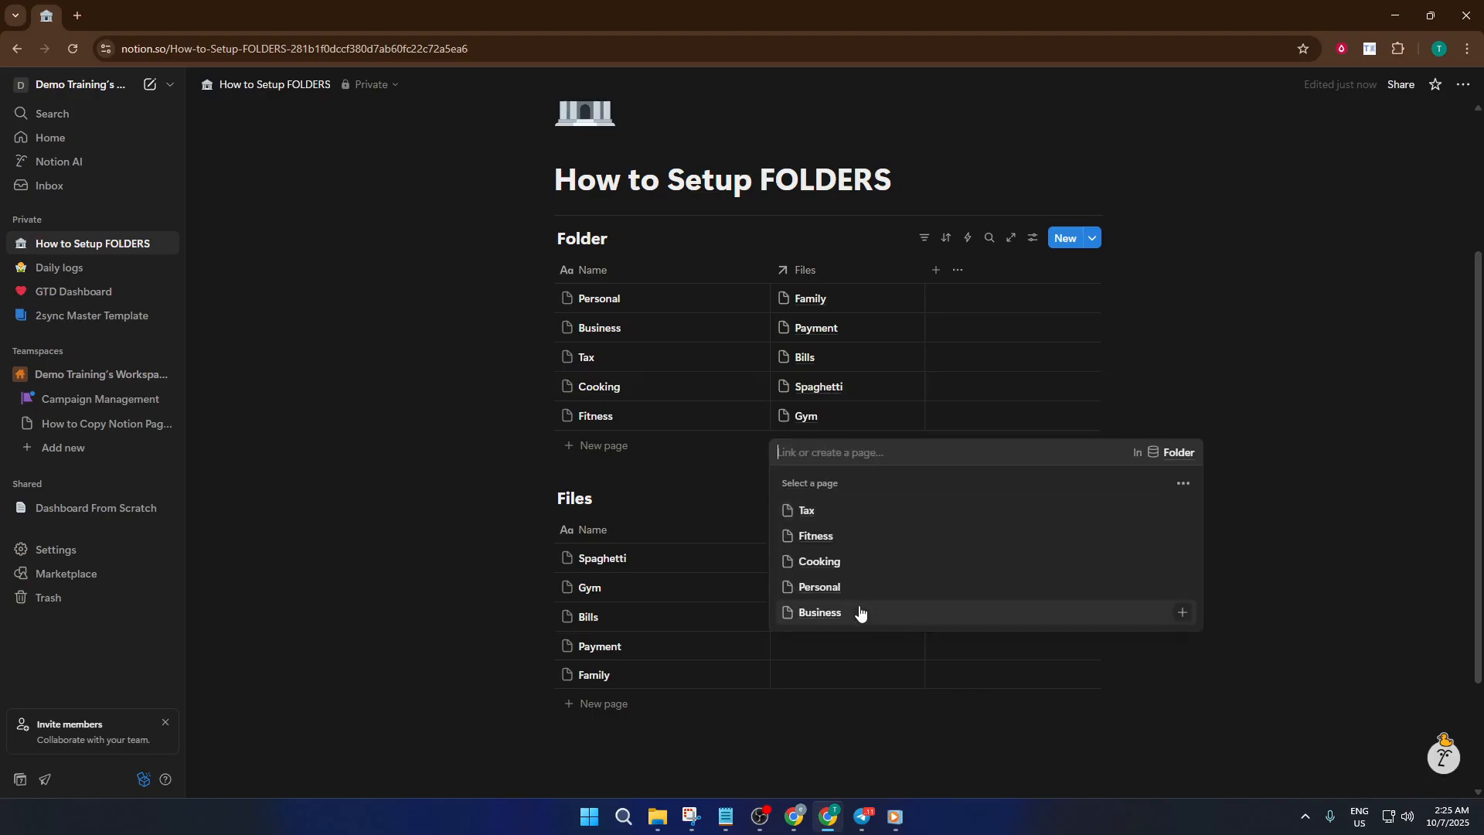
pyautogui.click(861, 614)
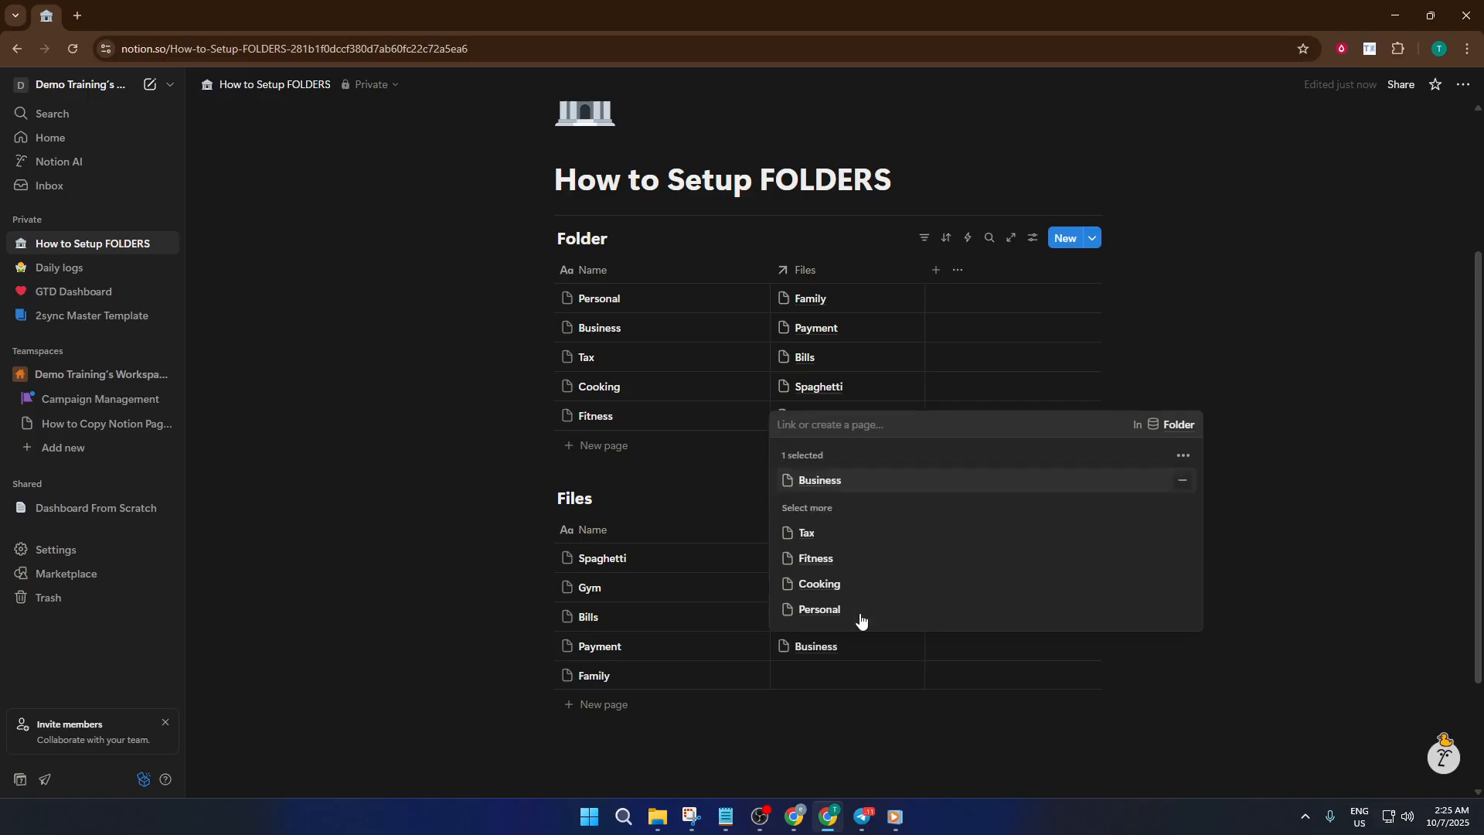
pyautogui.click(860, 672)
# - Open the Folder relation of the Family entry in the Files database for editing
pyautogui.click(862, 681)
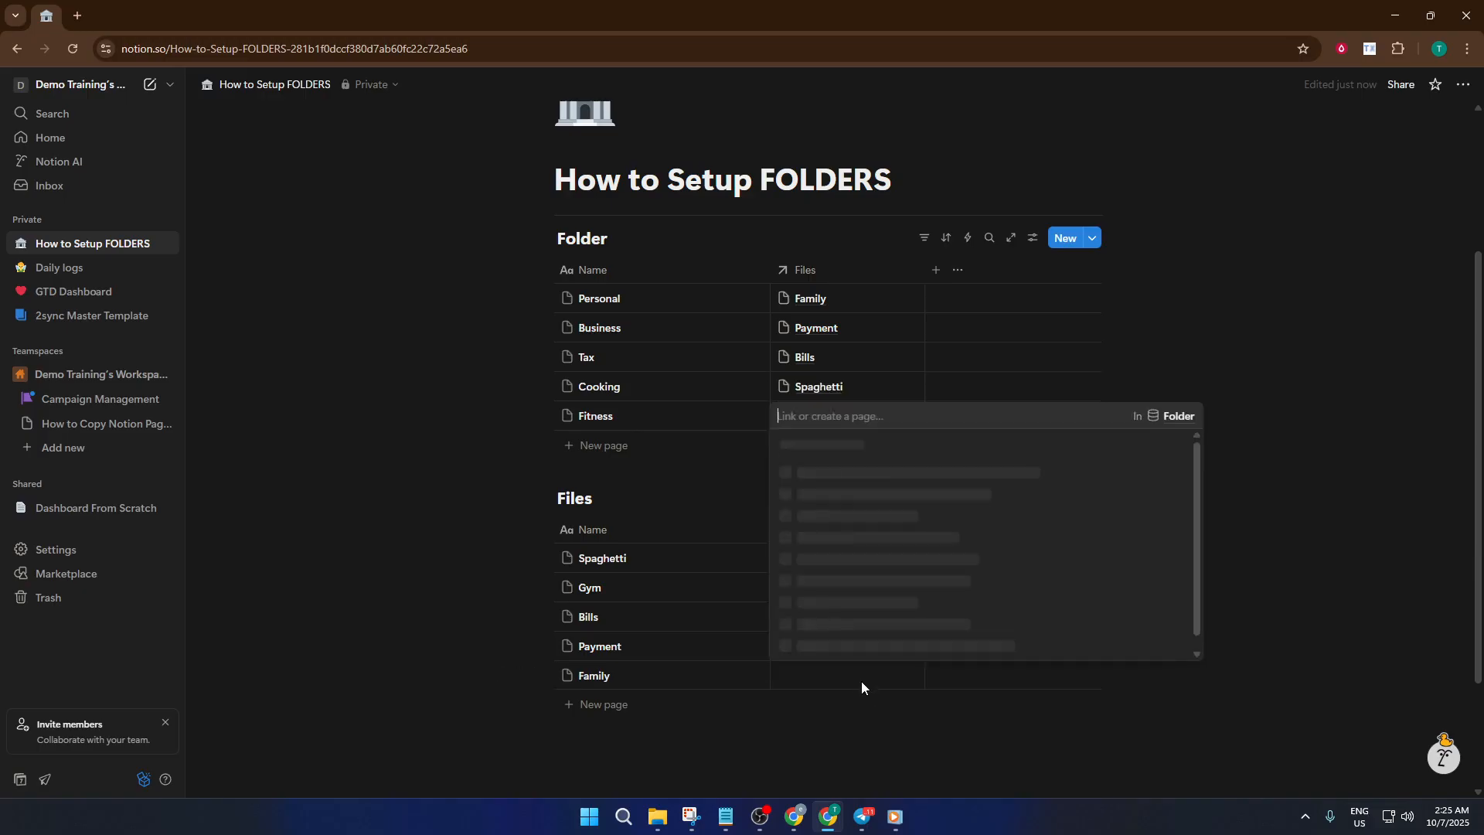